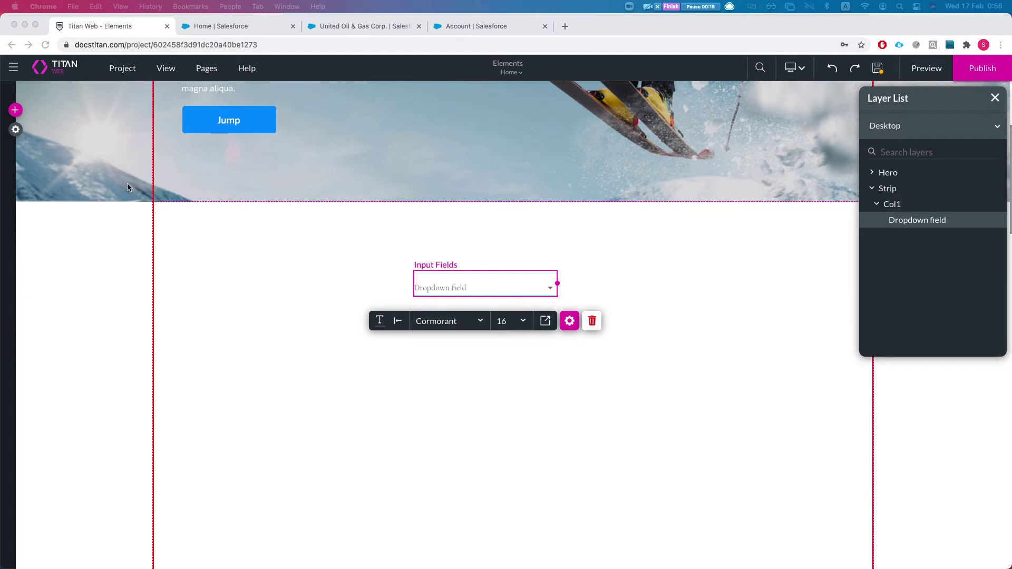
# Duplicate the dropdown field just below the original and set the upper dropdown's label and placeholder to Industry
pyautogui.moveTo(452, 295); pyautogui.dragTo(462, 348)
pyautogui.click(477, 285)
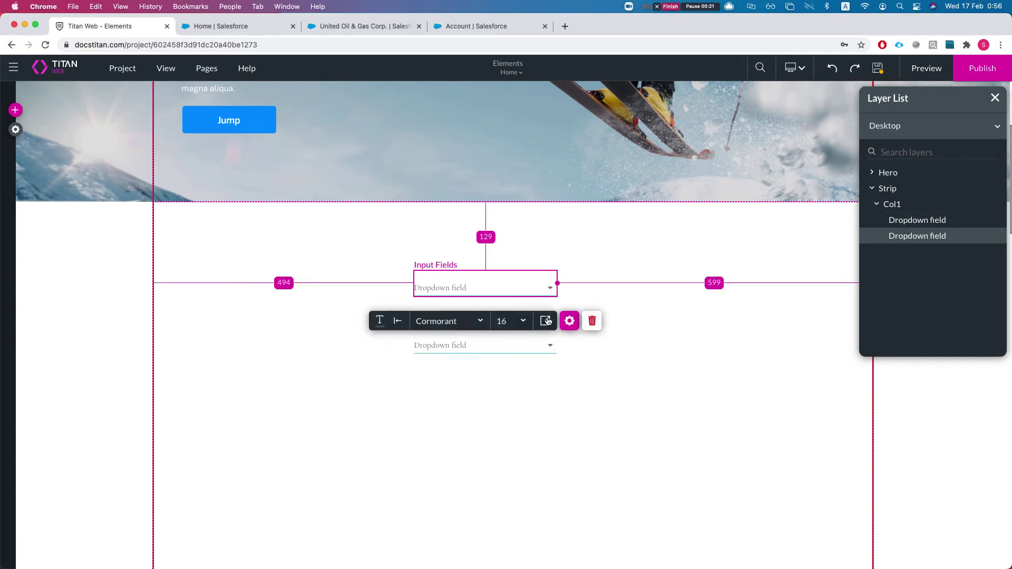
pyautogui.click(568, 321)
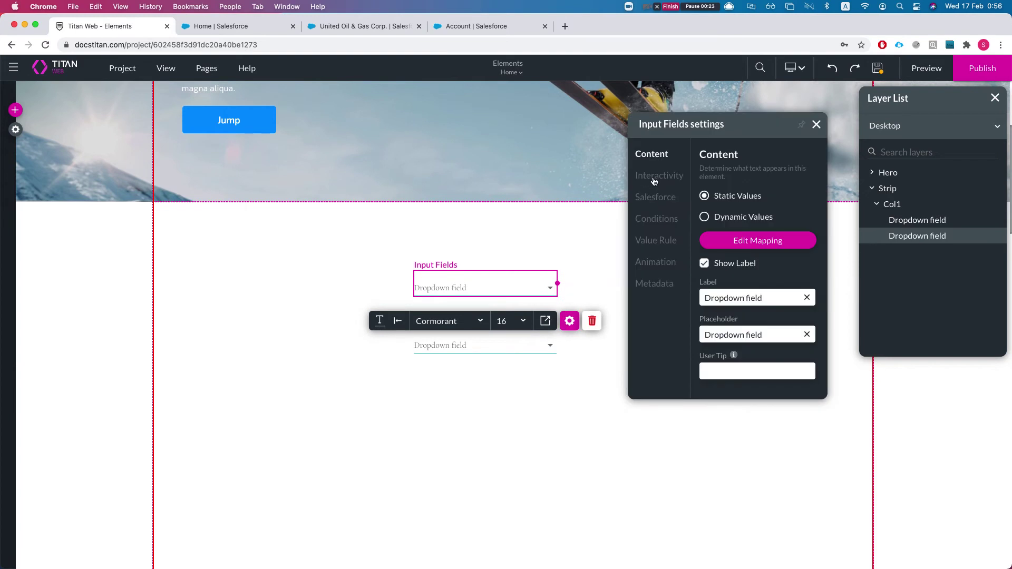
pyautogui.tripleClick(739, 298)
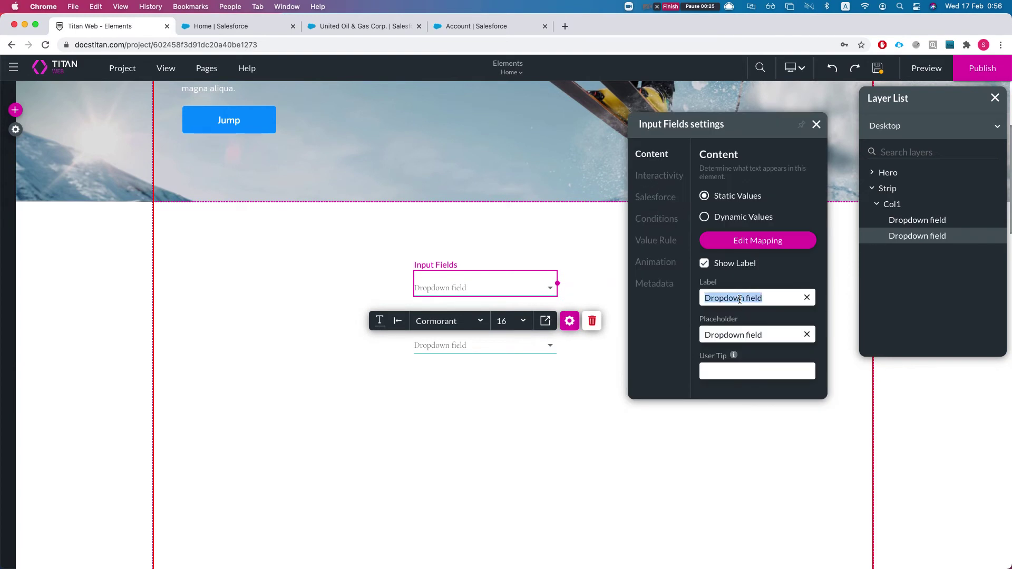
pyautogui.write('Industry')
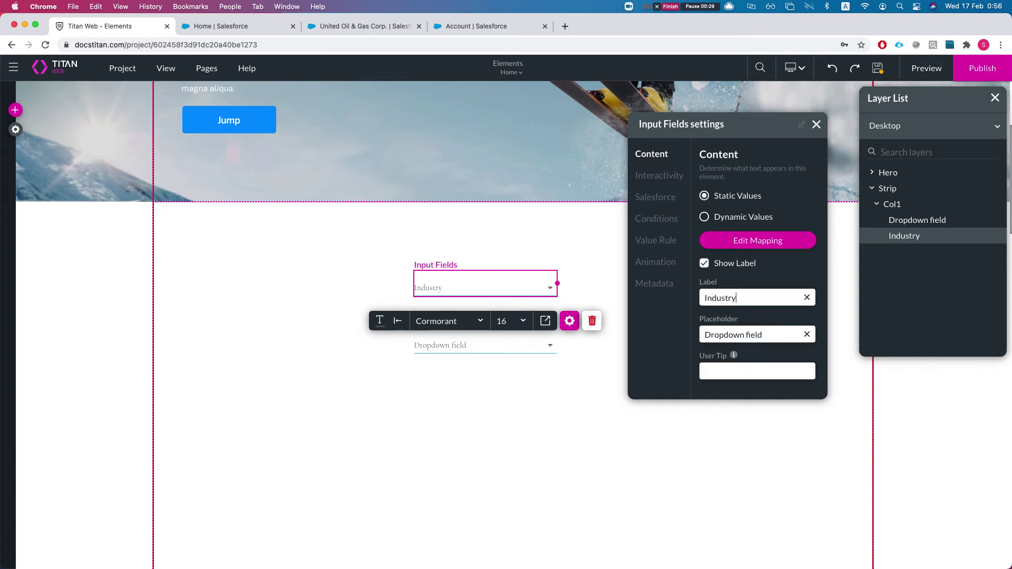
pyautogui.doubleClick(740, 299)
pyautogui.press('super+c')
pyautogui.tripleClick(733, 335)
pyautogui.press('super+v')
# Set the tag in the Industry dropdown's metadata to Industry
pyautogui.click(653, 284)
pyautogui.click(740, 249)
pyautogui.press('super+v')
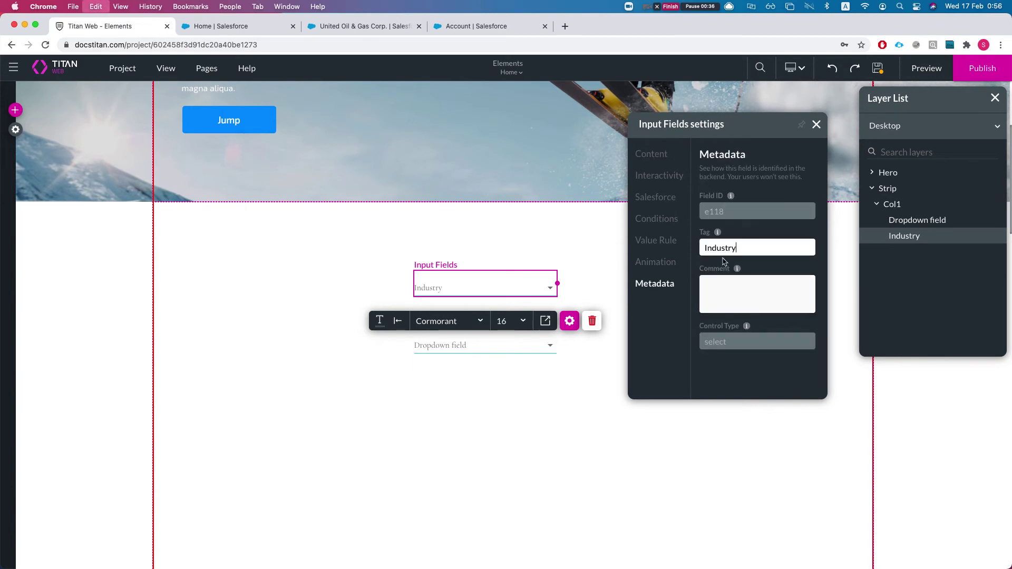
# Set the label and placeholder of the lower dropdown field to SLA
pyautogui.click(493, 346)
pyautogui.moveTo(760, 304); pyautogui.dragTo(703, 299)
pyautogui.write('Sla')
pyautogui.press('BackSpace')
pyautogui.write('LA')
pyautogui.tripleClick(754, 335)
pyautogui.write('S')
pyautogui.press('super+a')
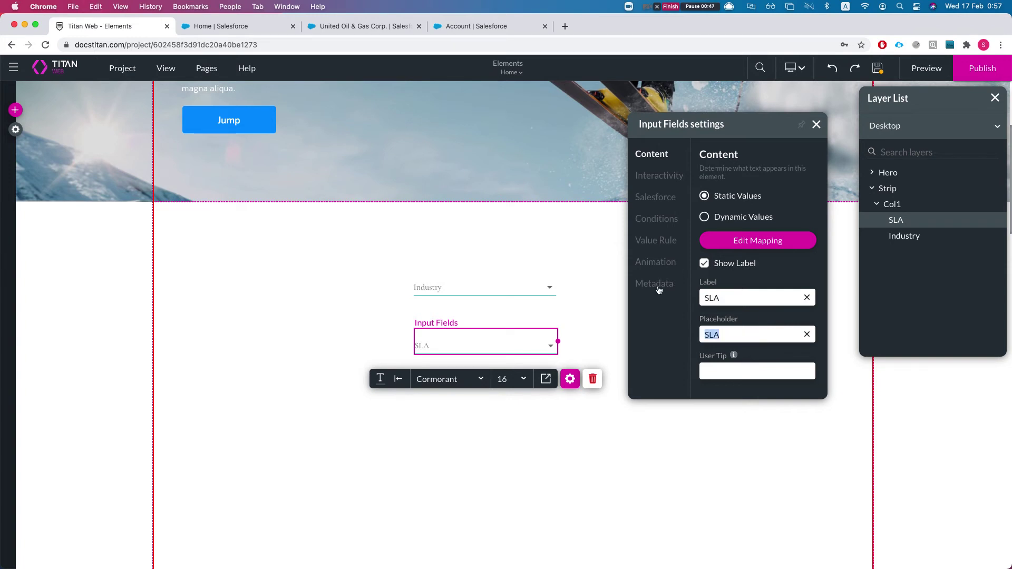
# Set the tag in the SLA dropdown's metadata to SLA
pyautogui.click(655, 285)
pyautogui.click(737, 252)
pyautogui.press('super+v')
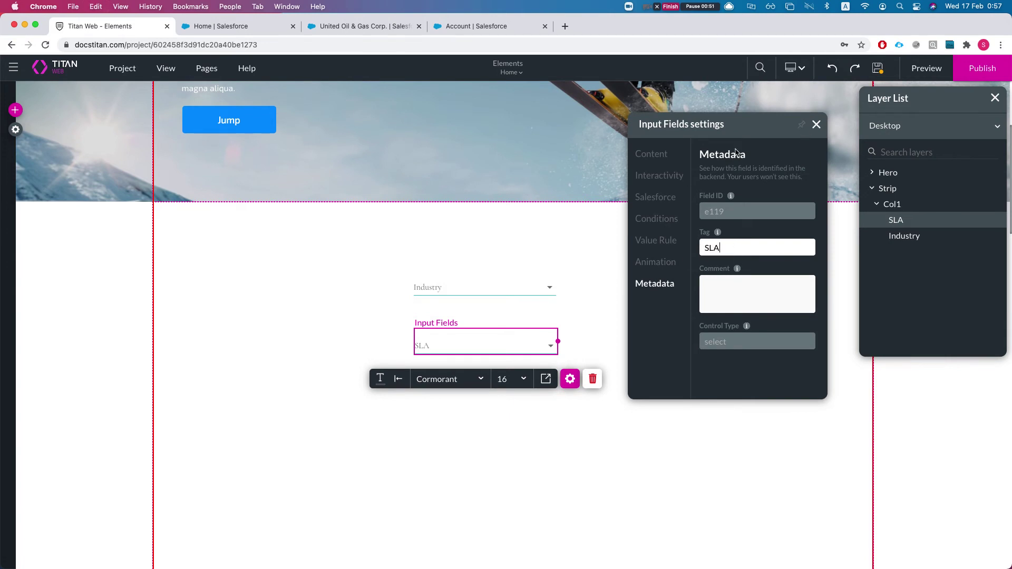
# Switch the SLA dropdown to dynamic values and sync them from the SLA field of the Salesforce Account object
pyautogui.click(665, 165)
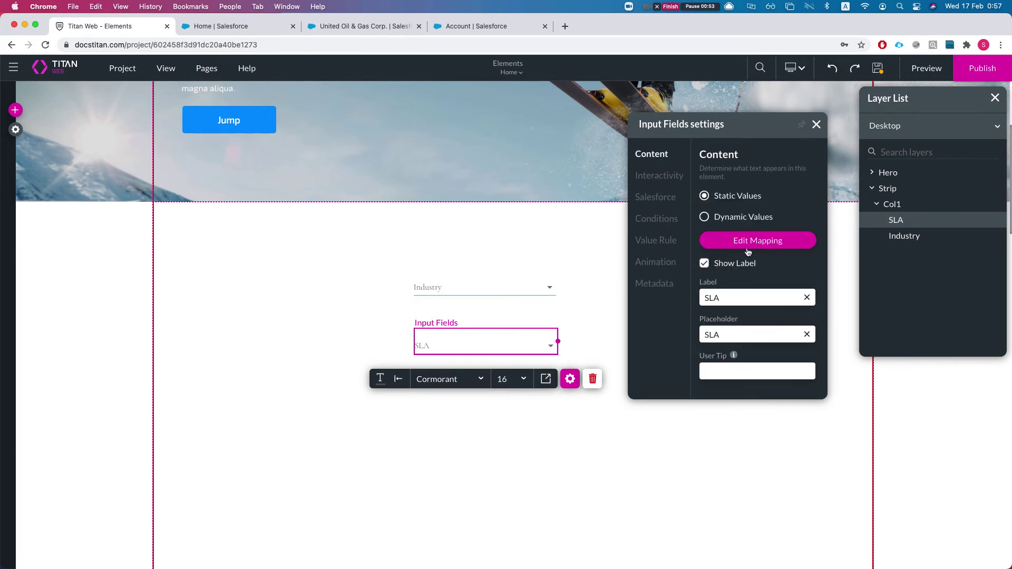
pyautogui.click(740, 224)
pyautogui.click(739, 251)
pyautogui.click(294, 297)
pyautogui.write('acc')
pyautogui.click(286, 343)
pyautogui.click(329, 338)
pyautogui.write('sla')
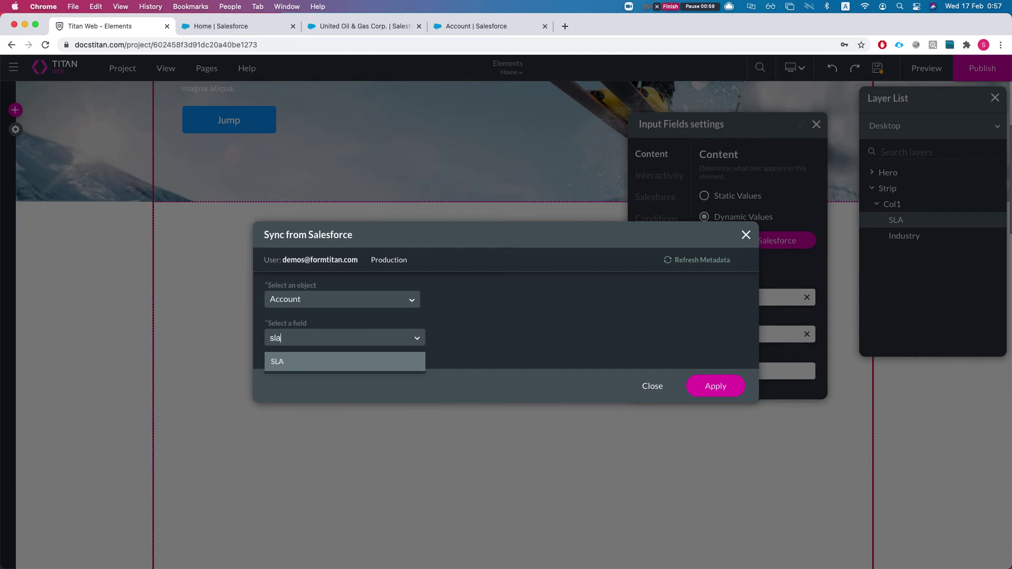
pyautogui.press('Return')
pyautogui.click(715, 386)
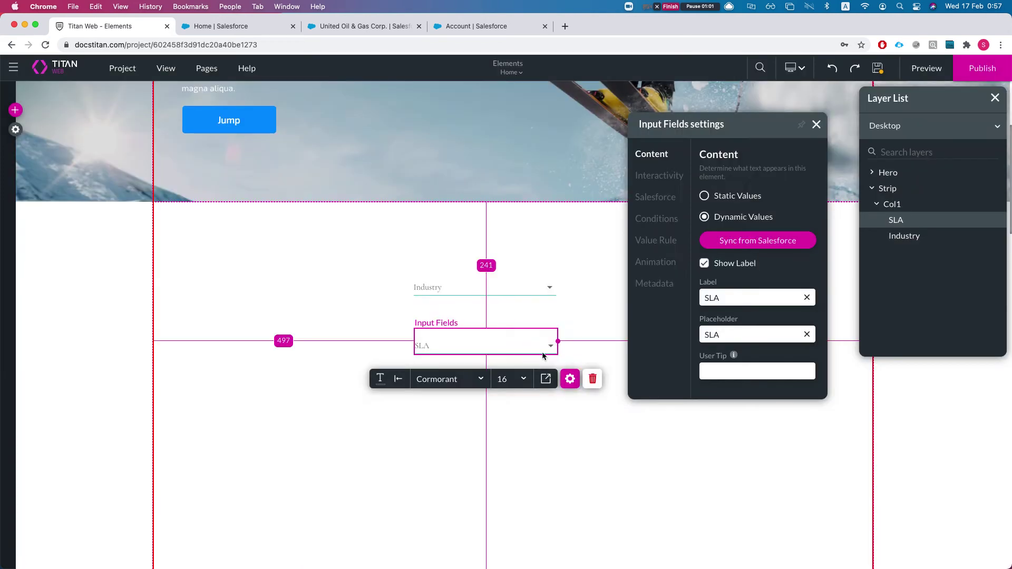
# Switch the Industry dropdown to dynamic values and sync them from the Industry field of the Salesforce Account object
pyautogui.click(472, 285)
pyautogui.click(718, 220)
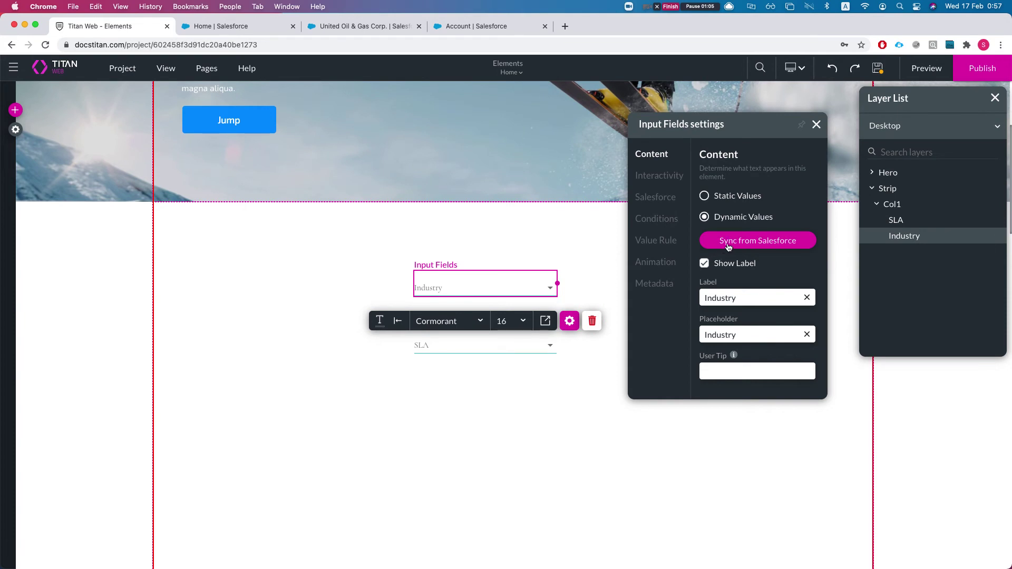
pyautogui.click(728, 247)
pyautogui.click(345, 305)
pyautogui.write('acc')
pyautogui.click(306, 345)
pyautogui.click(323, 337)
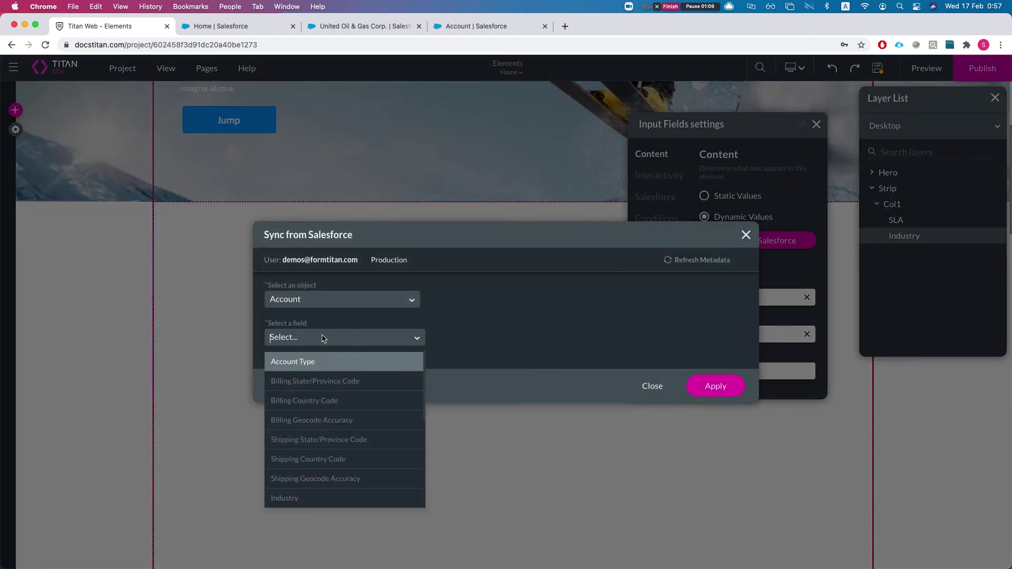
pyautogui.write('ins')
pyautogui.press('BackSpace')
pyautogui.write('d')
pyautogui.press('Return')
pyautogui.click(722, 386)
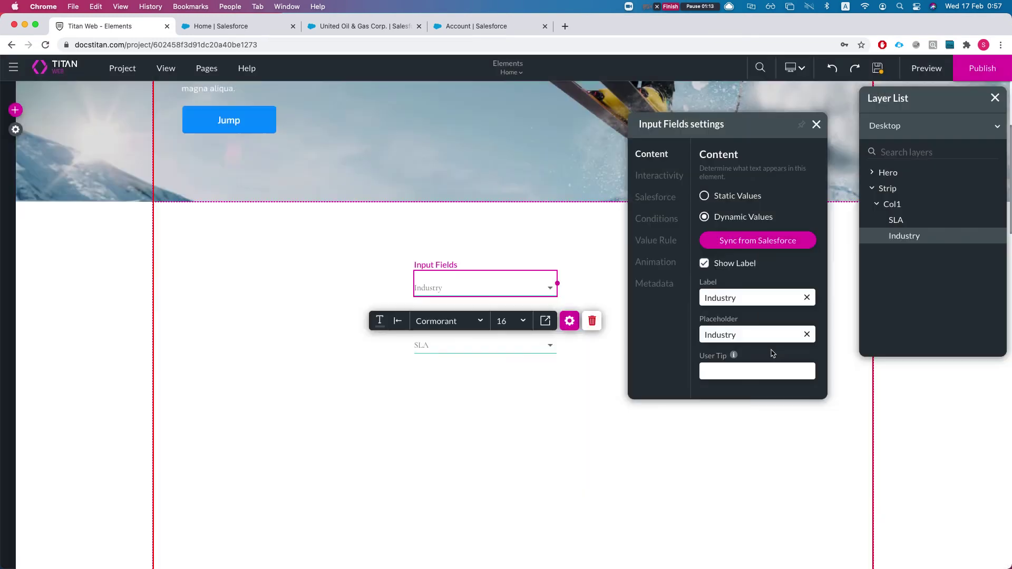
# Save the project and open its preview
pyautogui.click(883, 73)
pyautogui.click(931, 73)
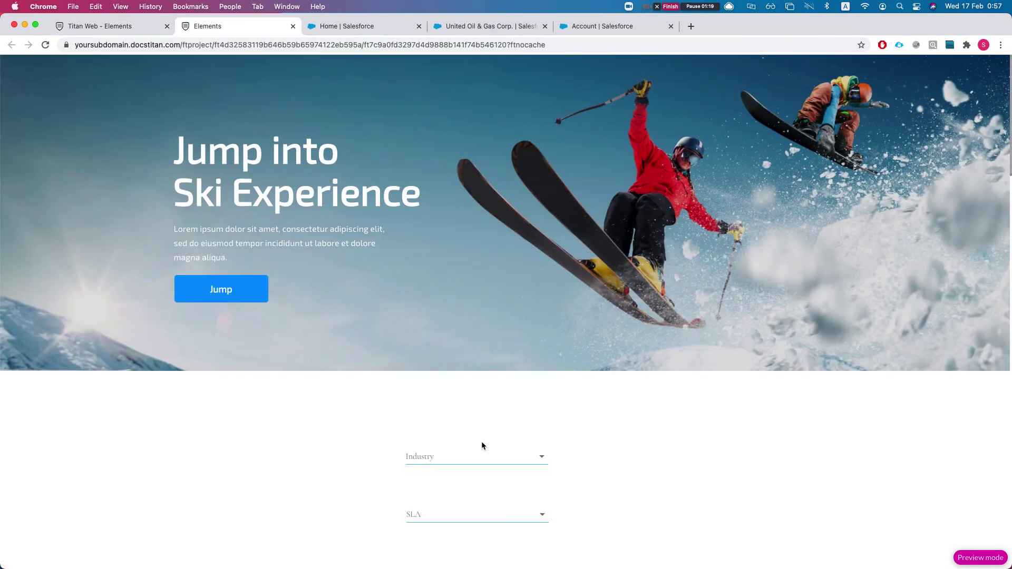
# Examine the options offered by the Industry and SLA dropdowns in the preview without choosing any
pyautogui.click(474, 455)
pyautogui.scroll(-10, 480, 343)
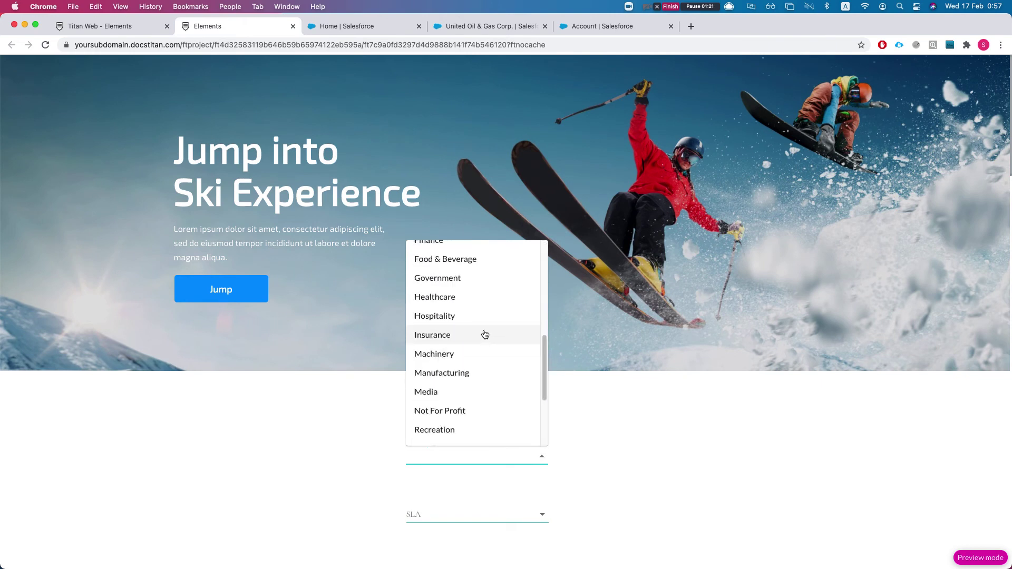
pyautogui.scroll(-10, 425, 448)
pyautogui.scroll(8, 479, 364)
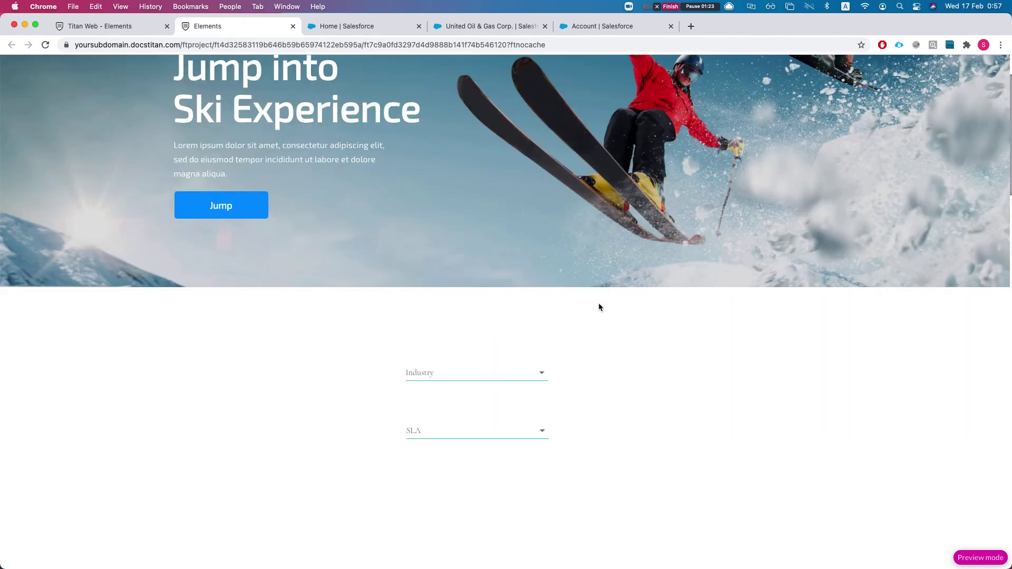
pyautogui.scroll(2, 585, 322)
pyautogui.scroll(-3, 527, 411)
pyautogui.click(461, 399)
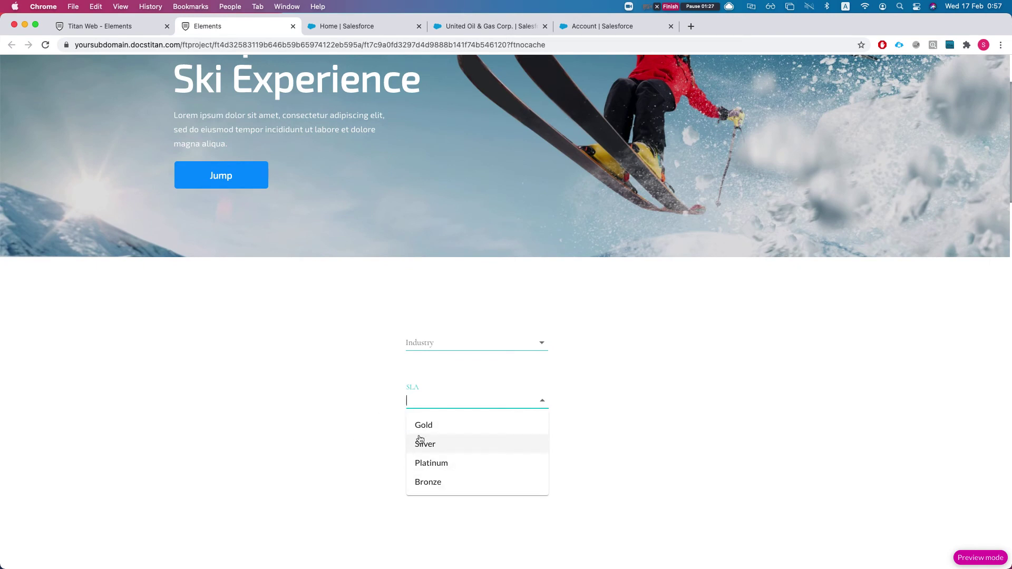
pyautogui.click(423, 341)
pyautogui.click(423, 341)
pyautogui.scroll(-5, 452, 396)
pyautogui.scroll(5, 452, 416)
pyautogui.click(424, 143)
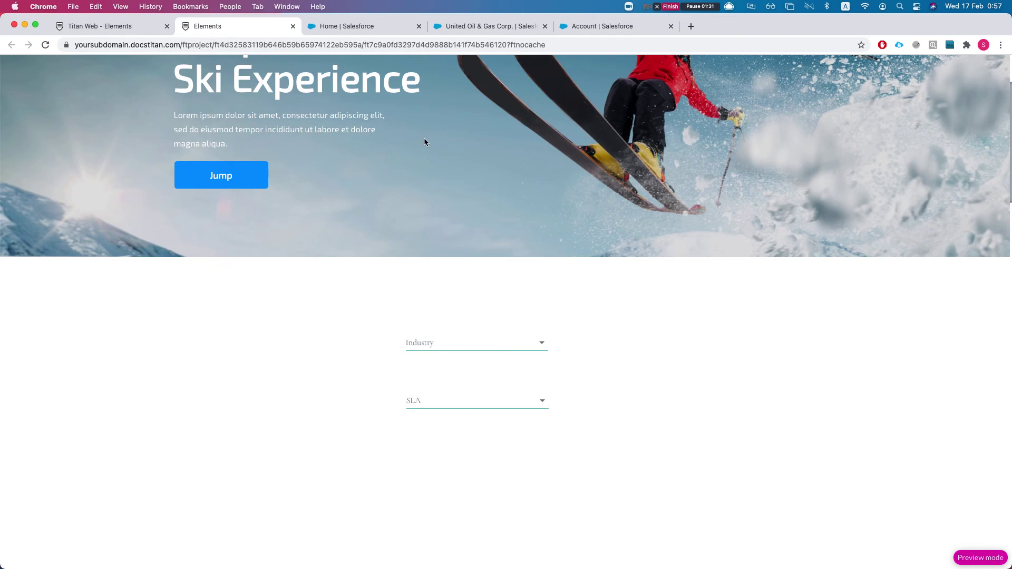
# Switch to the Account object's Fields & Relationships in Salesforce Setup and search for the SLA field
pyautogui.click(331, 29)
pyautogui.click(476, 28)
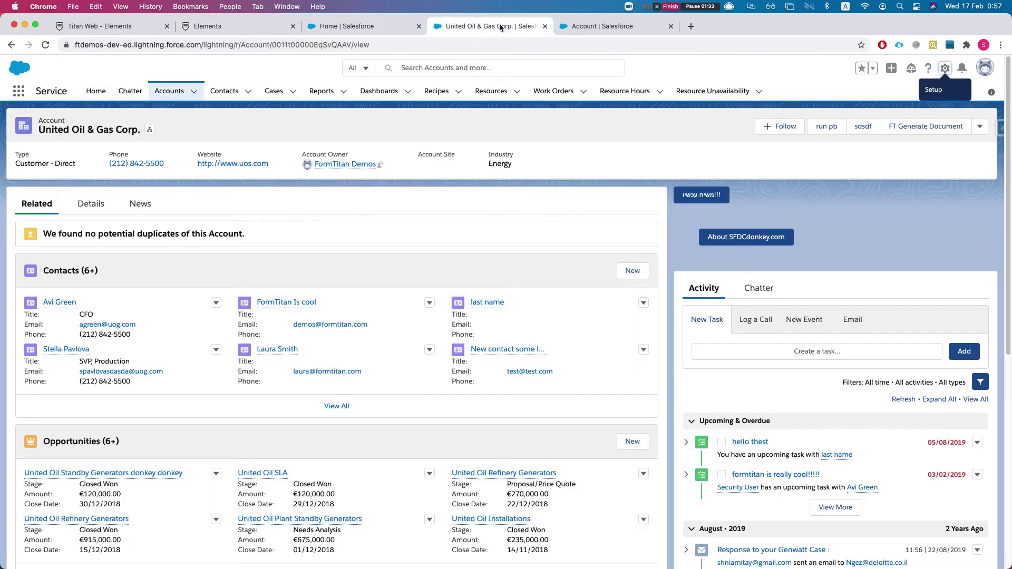
pyautogui.moveTo(601, 26); pyautogui.dragTo(409, 32)
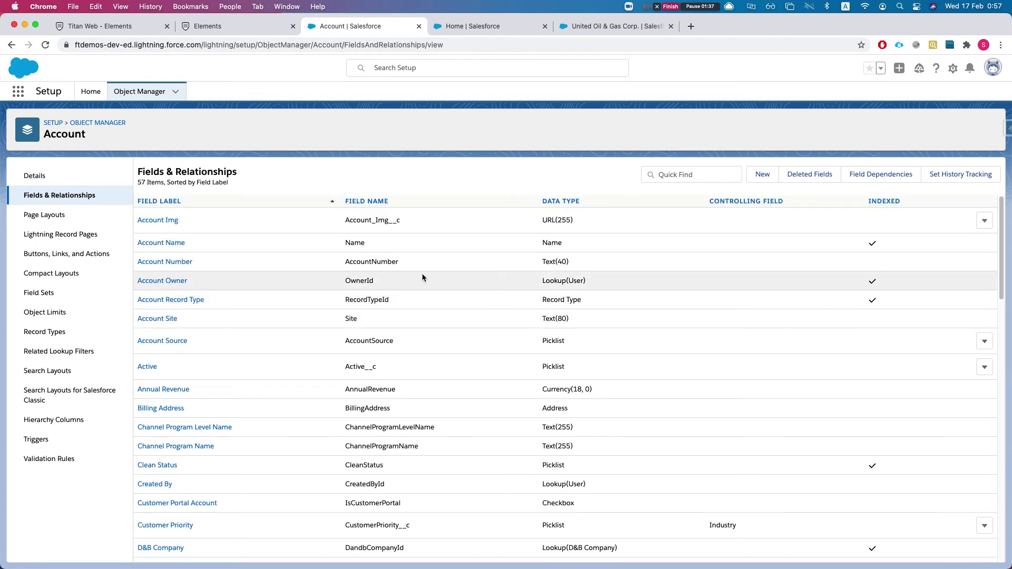
pyautogui.scroll(-5, 394, 356)
pyautogui.click(703, 176)
pyautogui.write('sla')
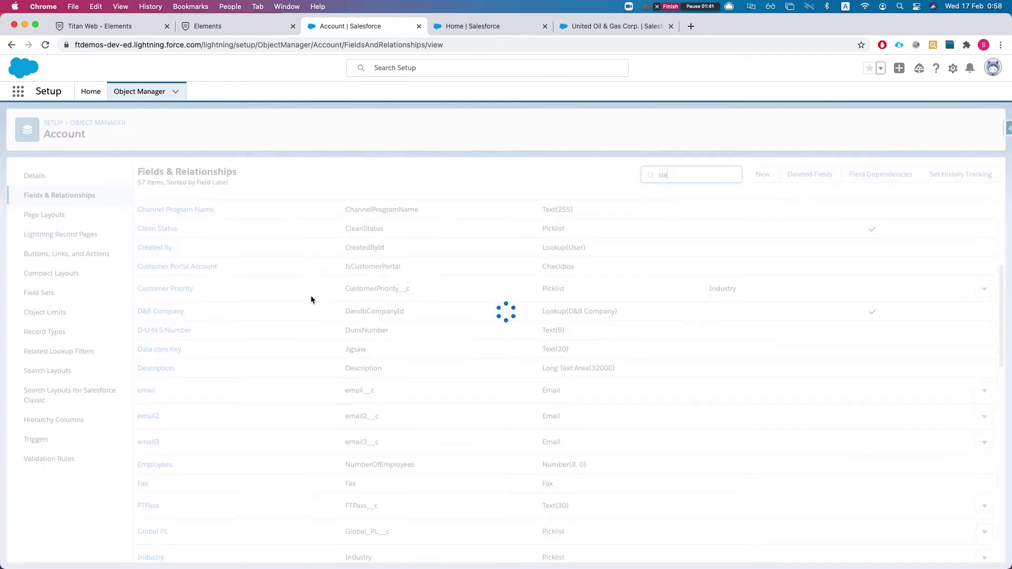
pyautogui.click(661, 218)
# Find the Account's Industry field and open its field dependency on SLA to examine the included values
pyautogui.click(689, 169)
pyautogui.write('indu')
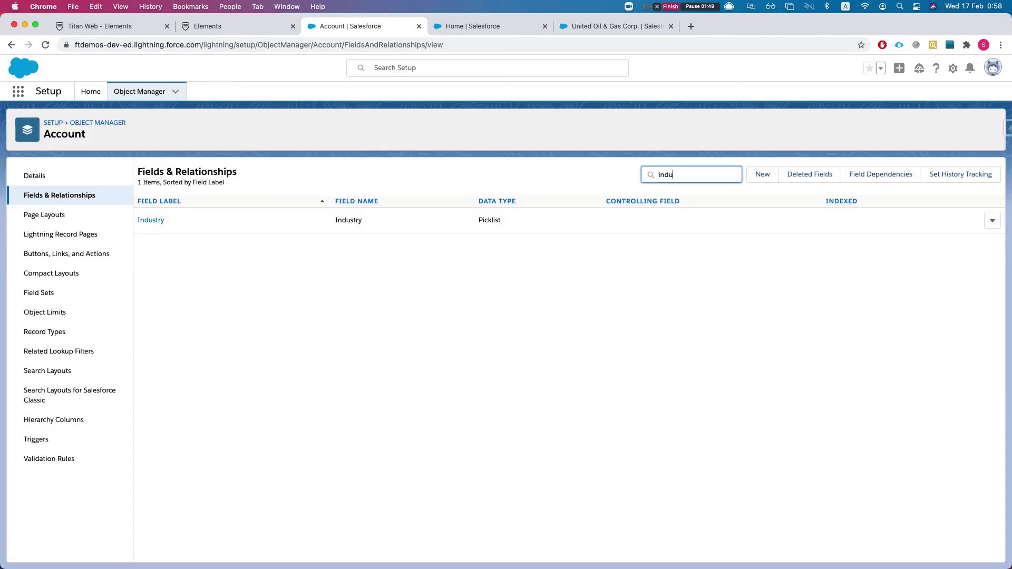
pyautogui.click(154, 220)
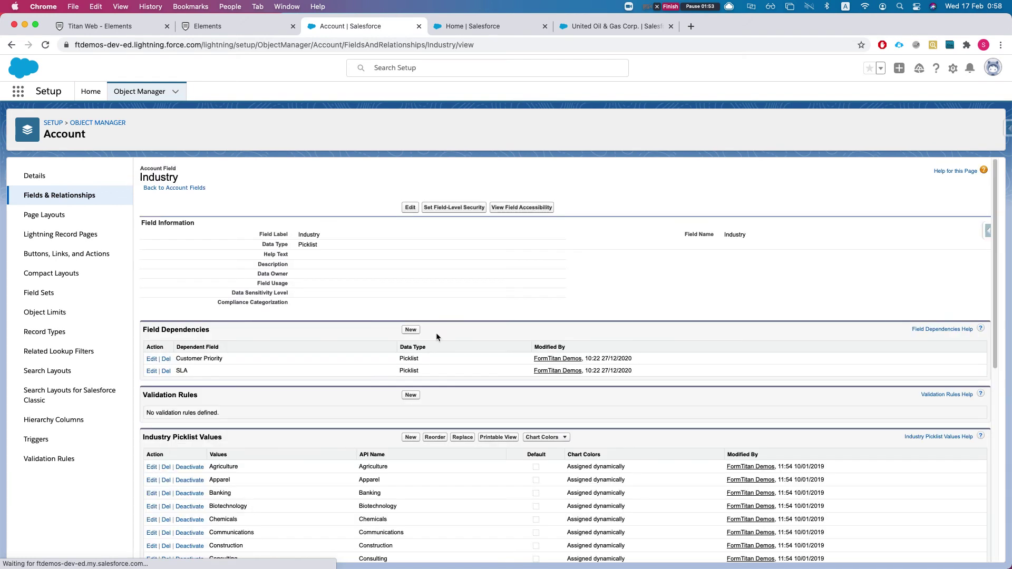
pyautogui.scroll(-1, 369, 332)
pyautogui.click(151, 357)
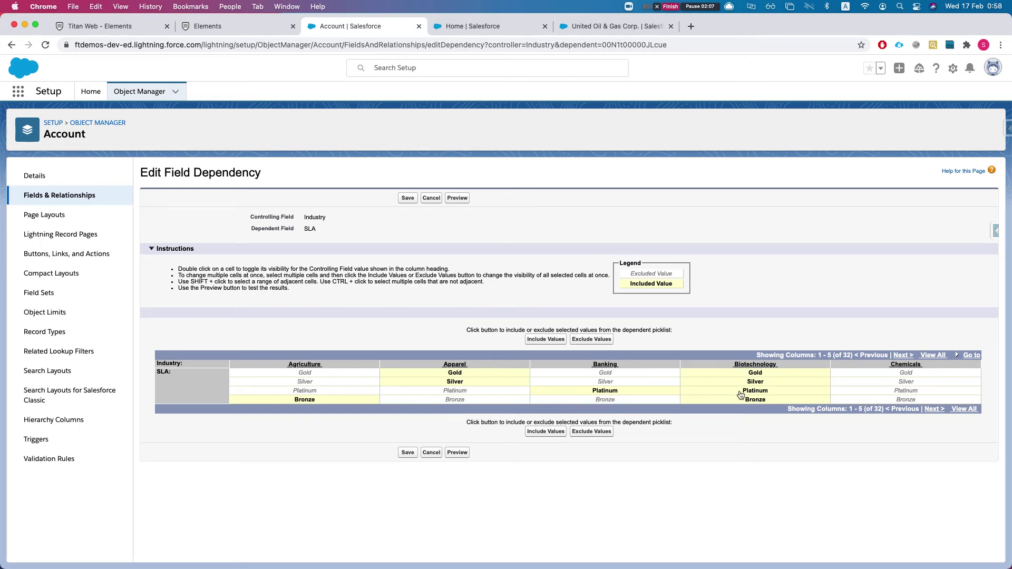
# In the Titan Web editor, make the SLA dropdown a dependent picklist with Industry as parent, and save the project
pyautogui.click(214, 30)
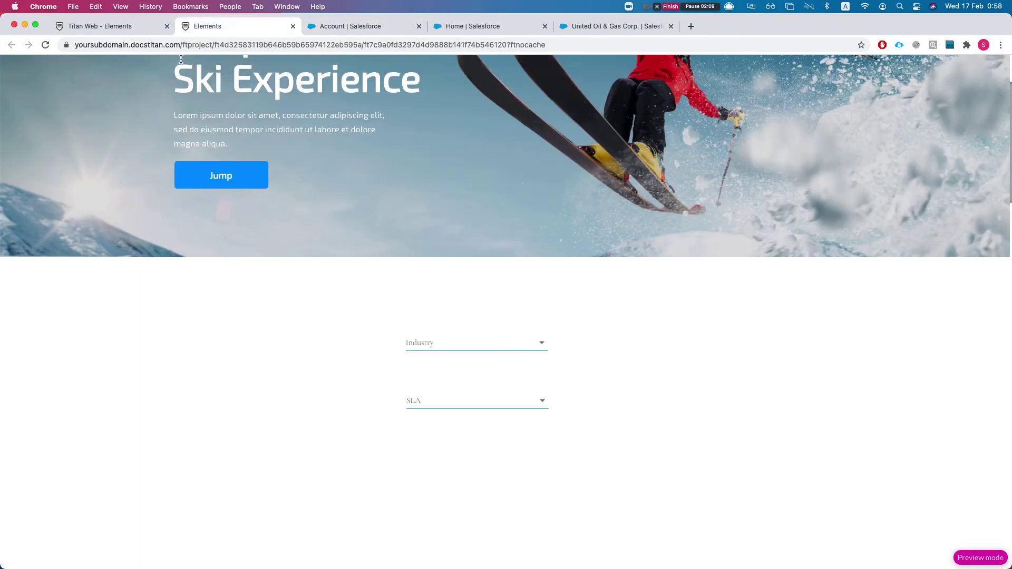
pyautogui.click(105, 26)
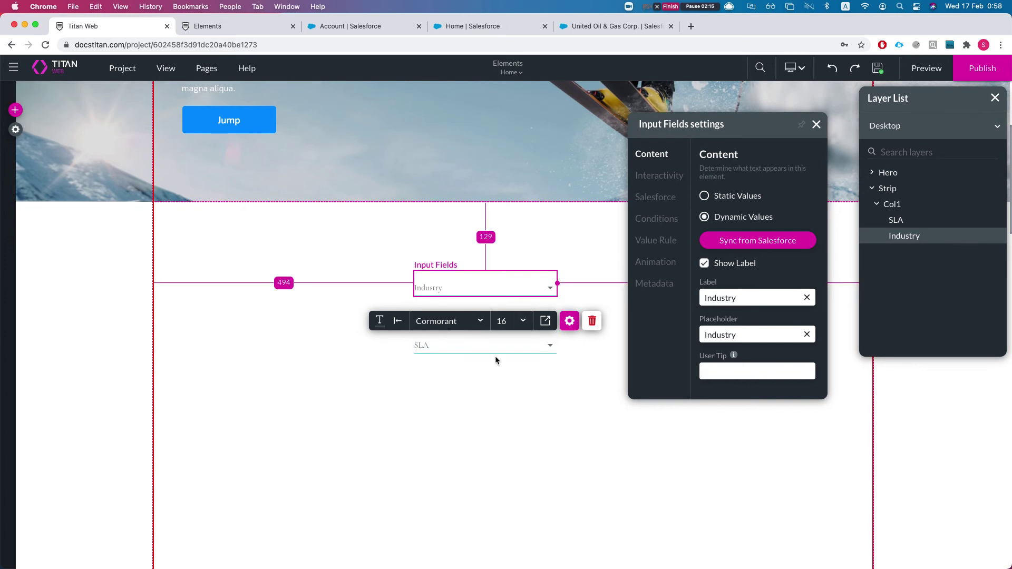
pyautogui.click(482, 343)
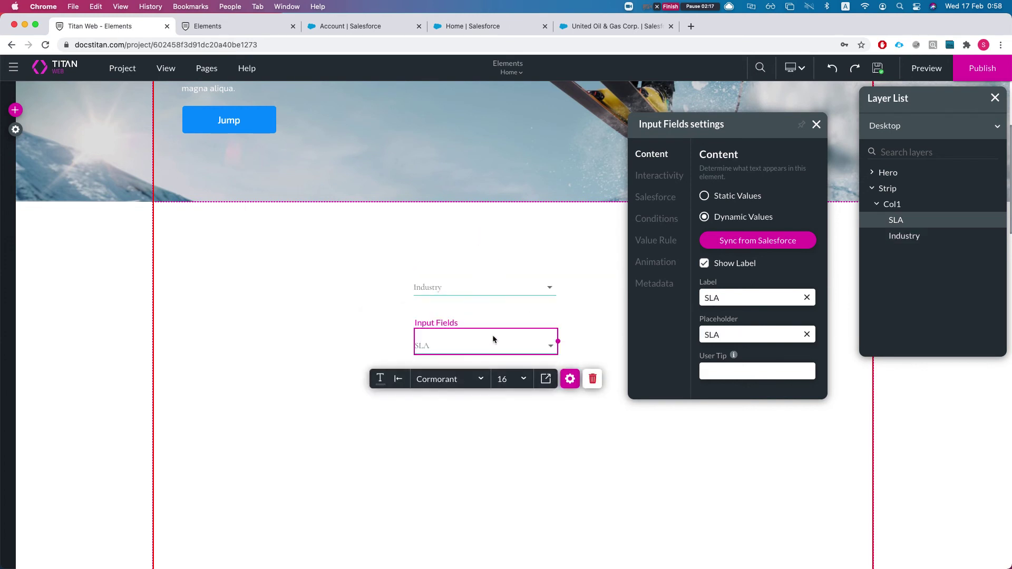
pyautogui.moveTo(438, 349); pyautogui.dragTo(436, 348)
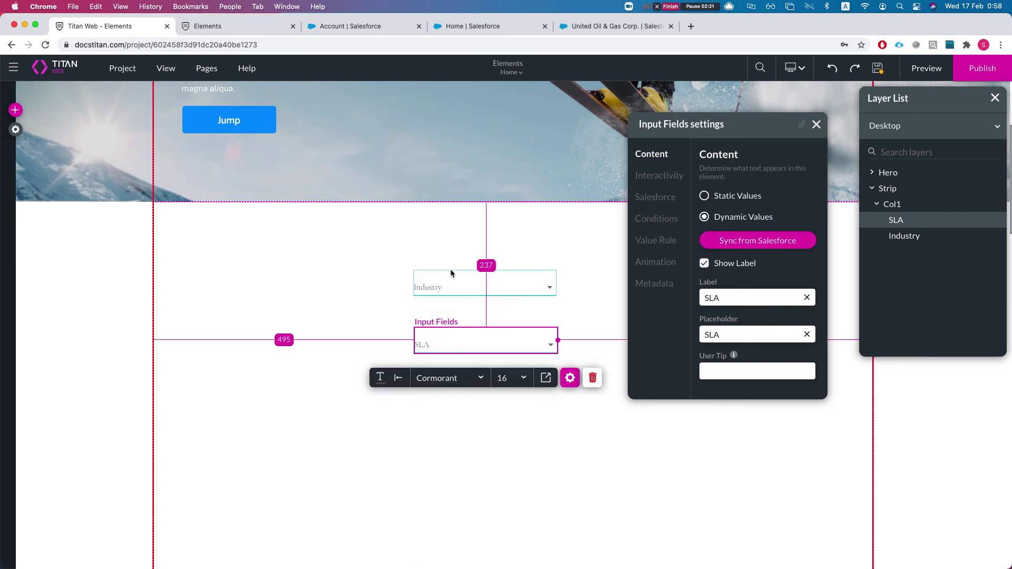
pyautogui.click(655, 179)
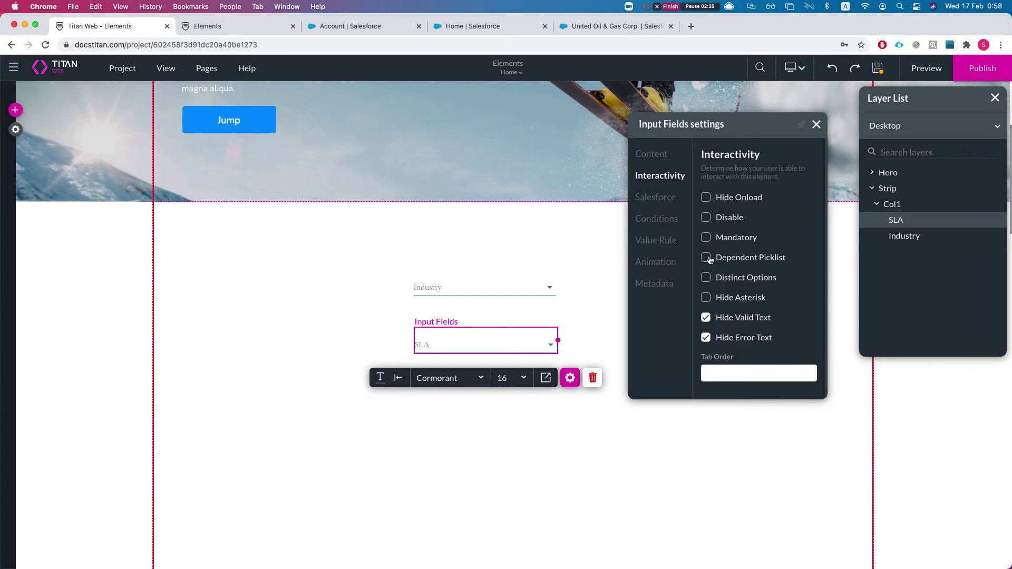
pyautogui.click(760, 293)
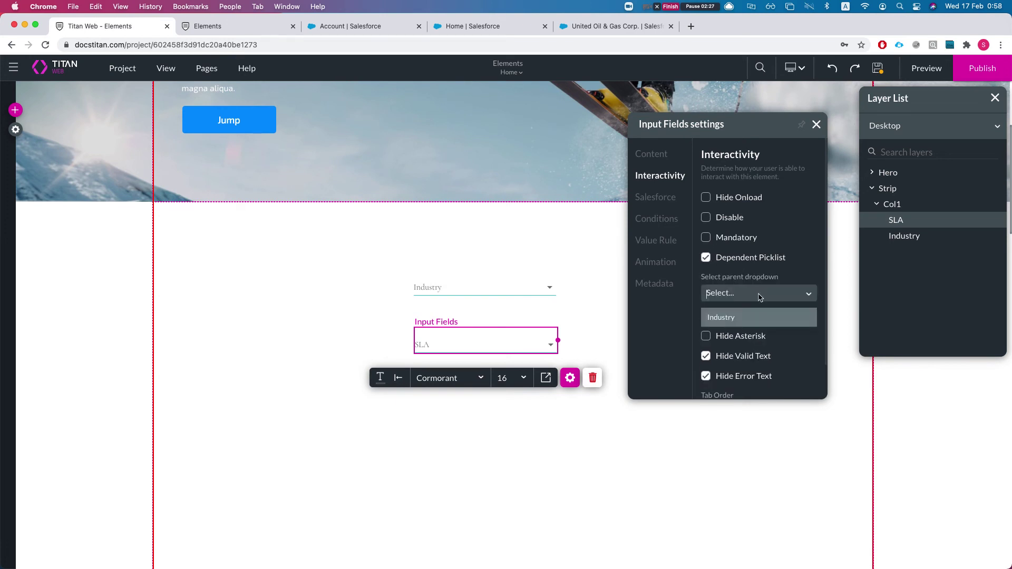
pyautogui.click(732, 318)
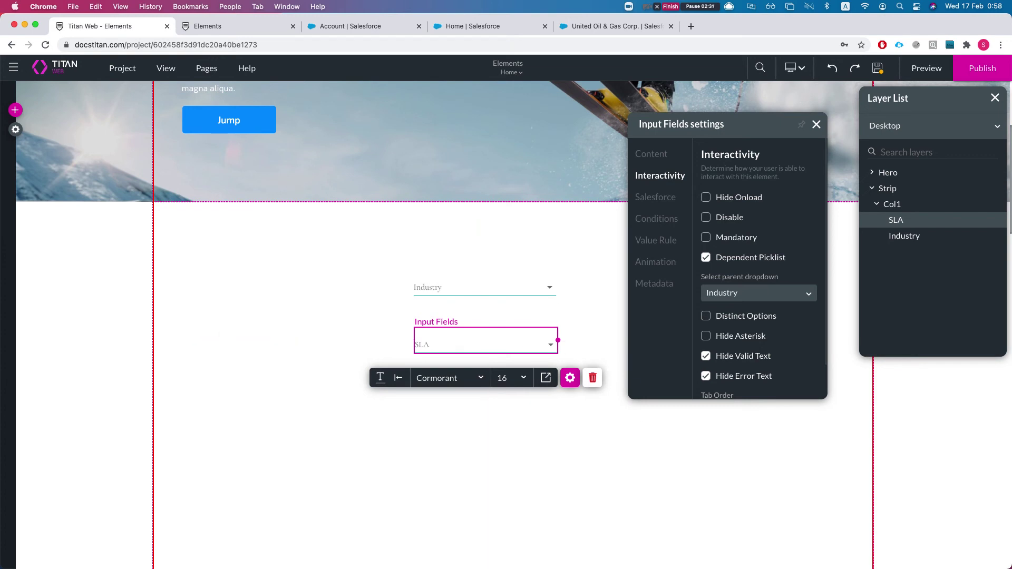
pyautogui.scroll(-1, 759, 269)
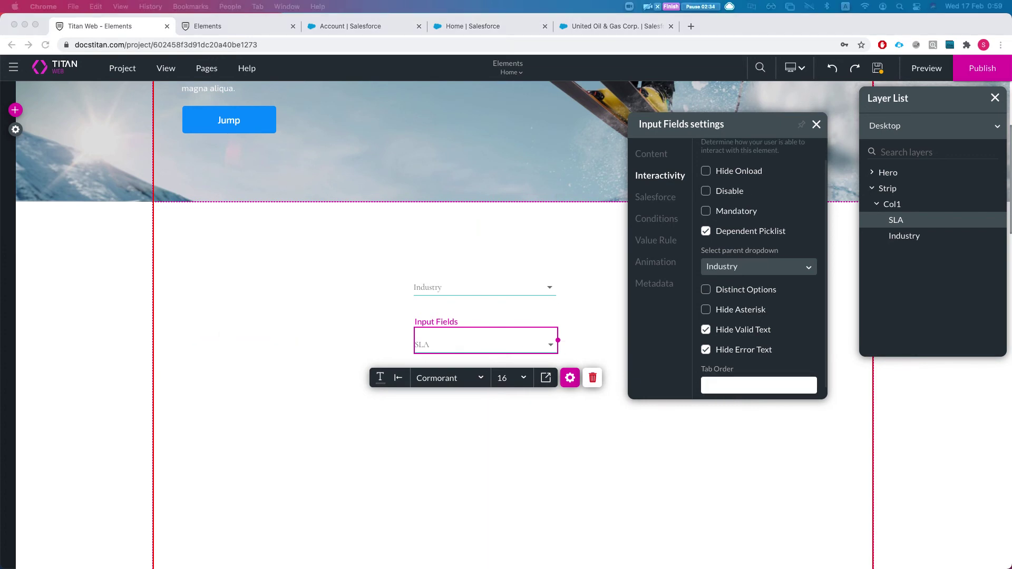
pyautogui.click(876, 70)
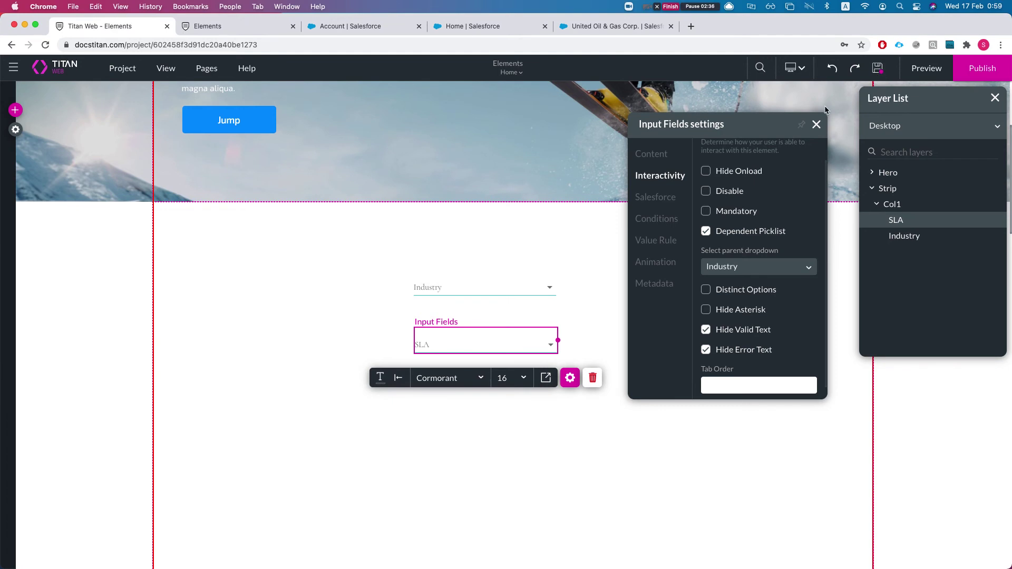
# Reload the preview, set Industry to Agriculture and compare the offered SLA options with the Industry–SLA field dependency in Salesforce
pyautogui.click(218, 30)
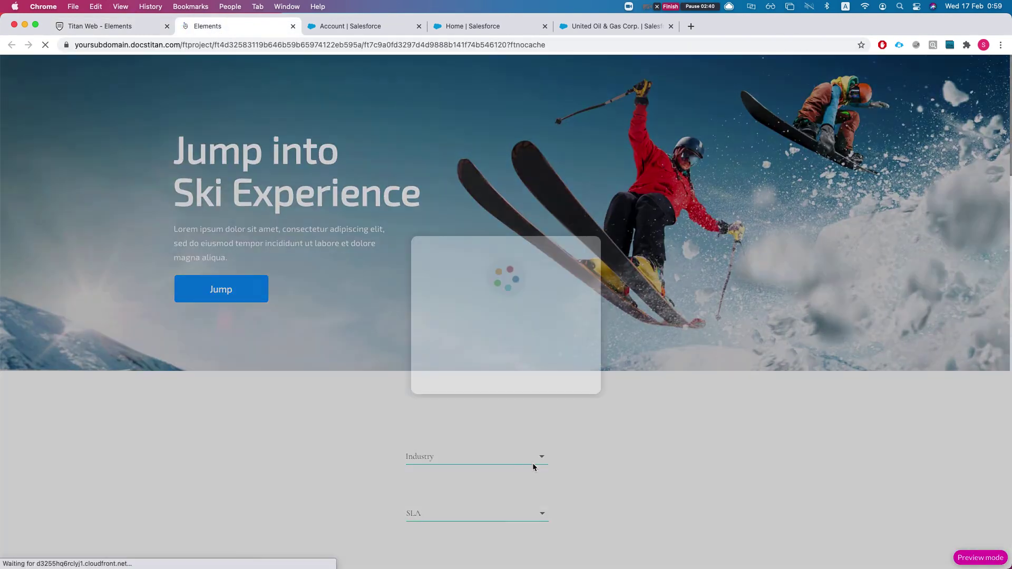
pyautogui.click(349, 28)
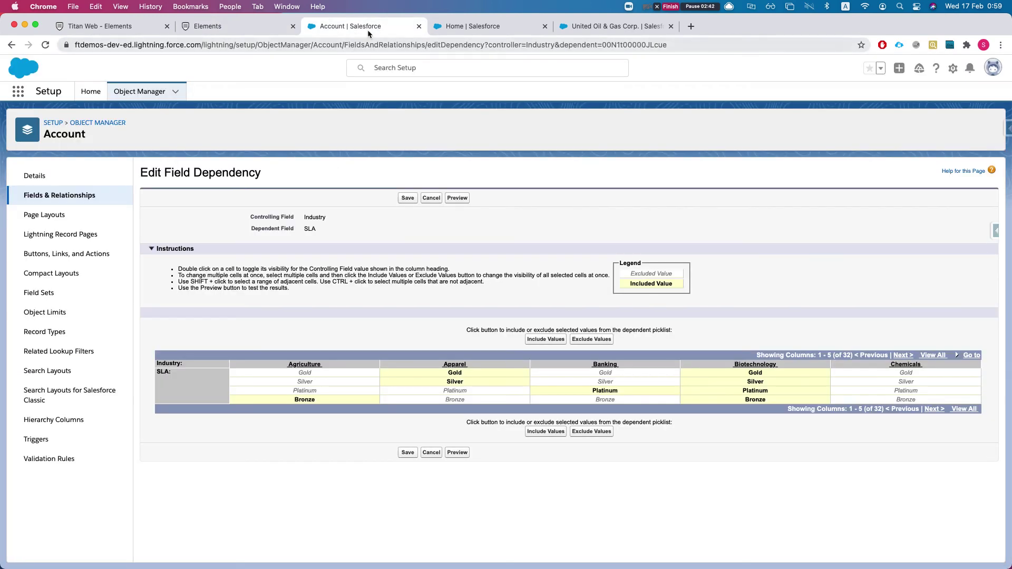
pyautogui.click(216, 26)
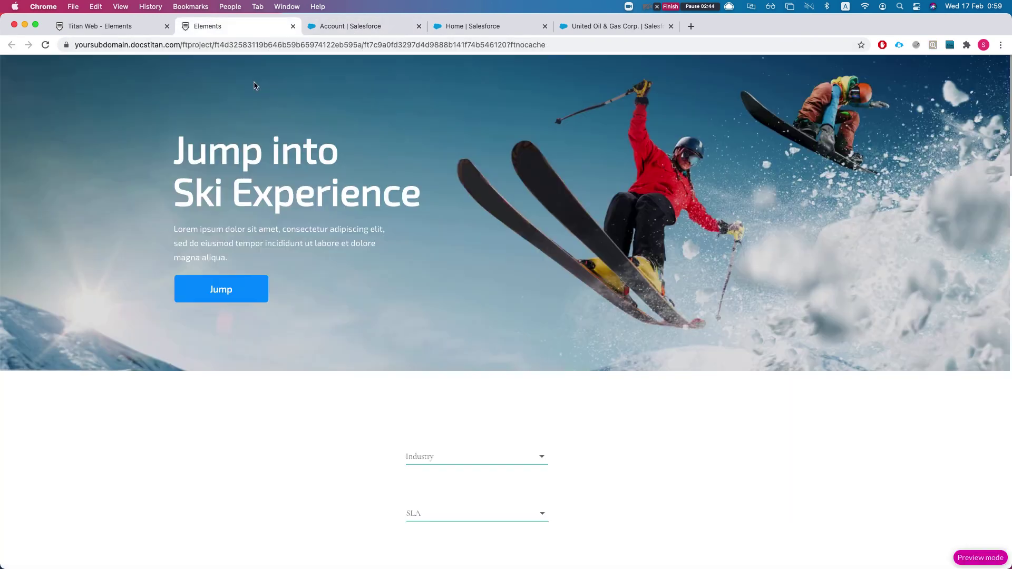
pyautogui.click(450, 457)
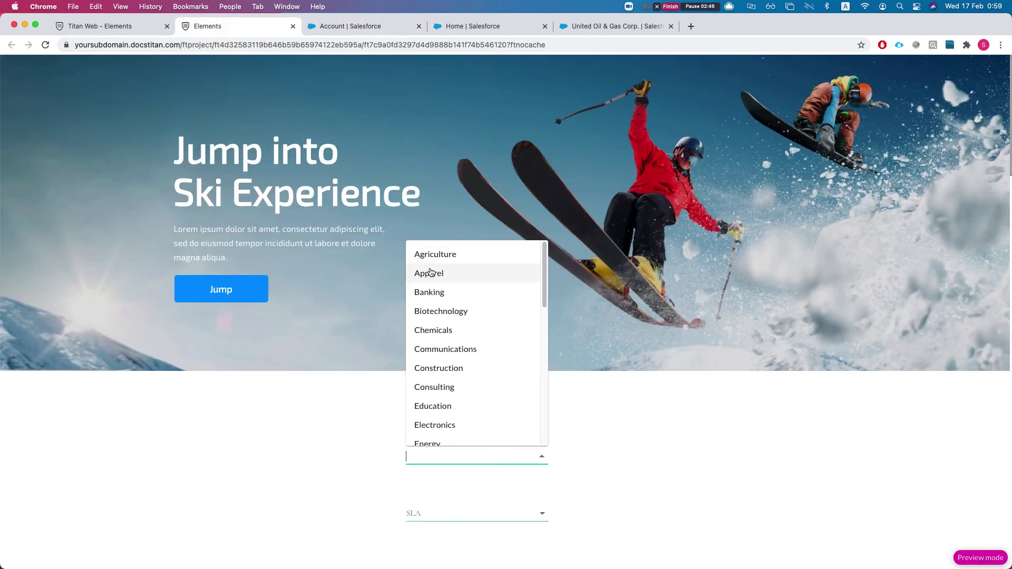
pyautogui.click(429, 274)
pyautogui.click(448, 456)
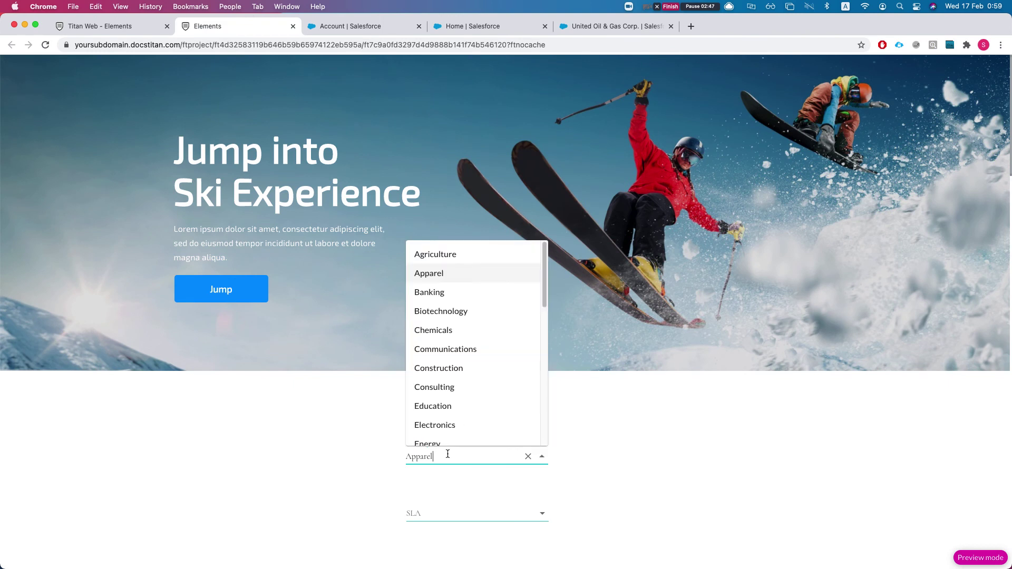
pyautogui.click(446, 253)
pyautogui.scroll(-4, 453, 369)
pyautogui.click(453, 302)
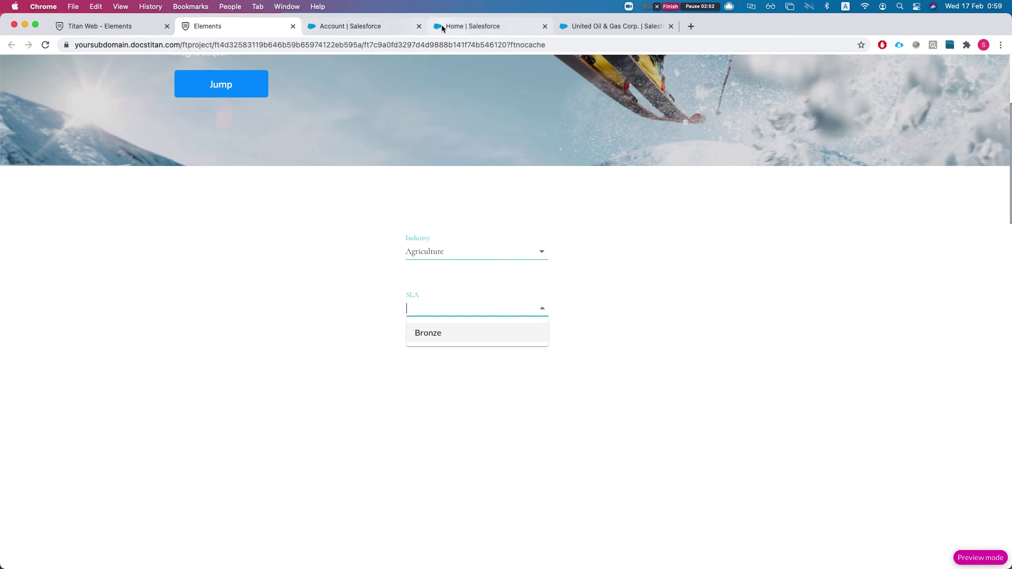
pyautogui.click(345, 26)
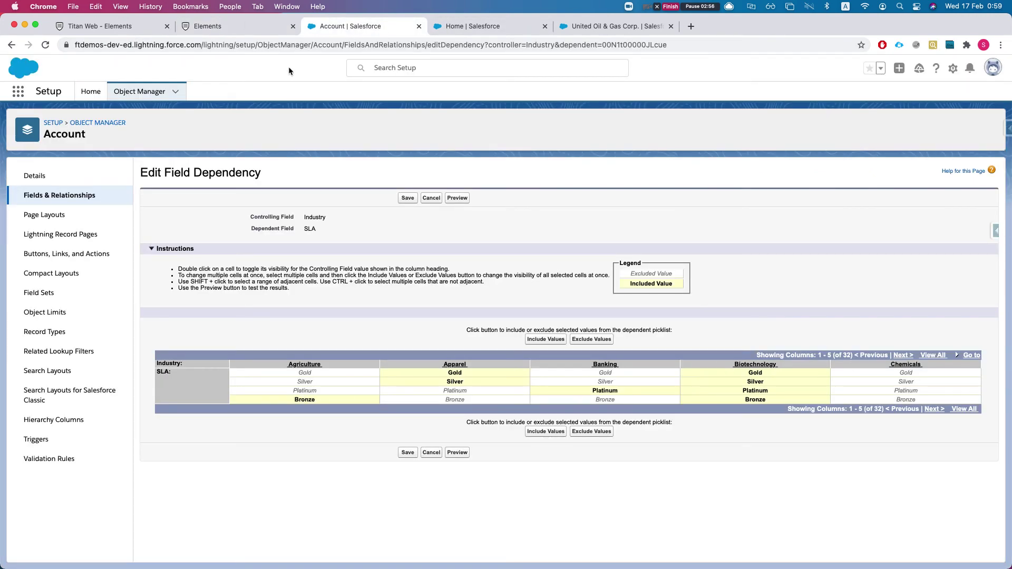
# Return to the preview and examine the SLA options with Industry set to Biotechnology and to Apparel
pyautogui.click(238, 29)
pyautogui.click(425, 247)
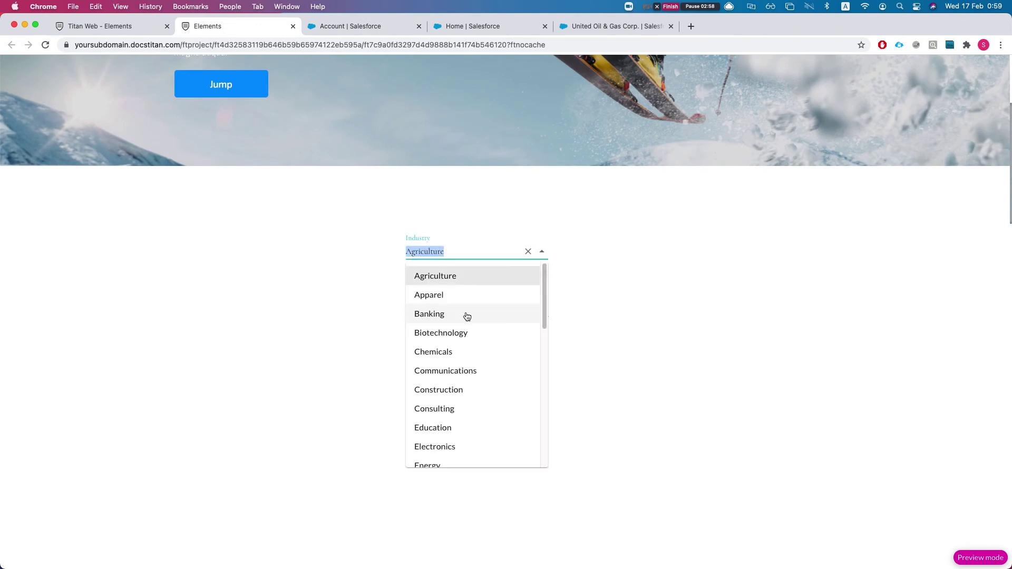
pyautogui.click(459, 332)
pyautogui.click(458, 307)
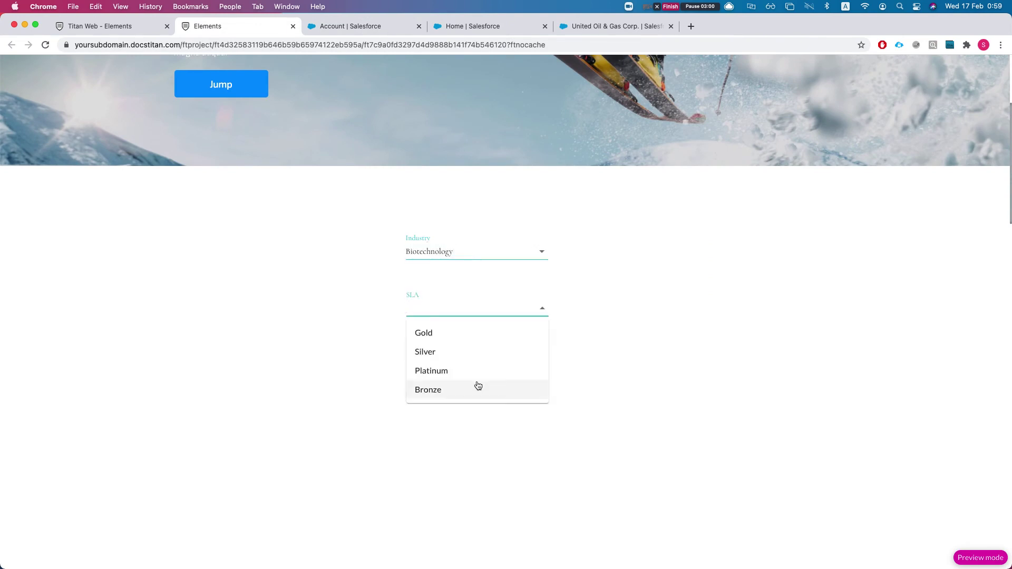
pyautogui.click(447, 246)
pyautogui.click(457, 294)
pyautogui.click(464, 302)
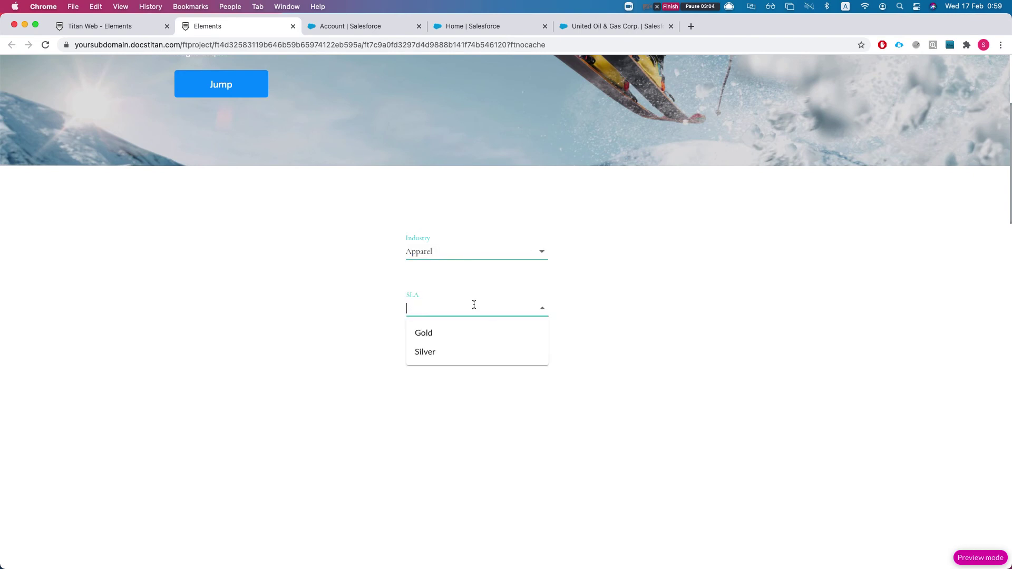
pyautogui.click(387, 331)
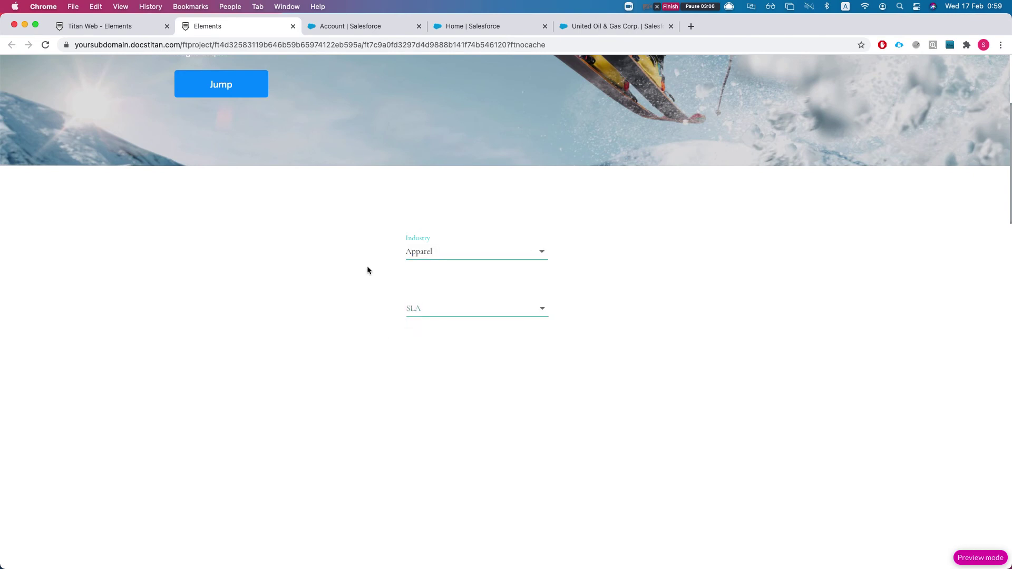
# In Salesforce Setup, find the Account's Industry field and open its field dependency on Customer Priority to examine the included values
pyautogui.click(113, 26)
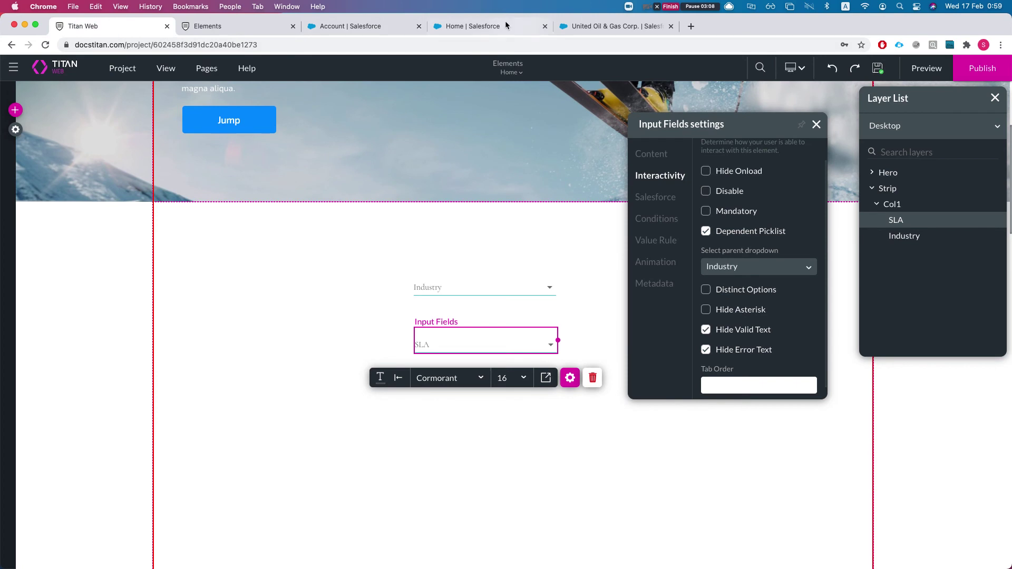
pyautogui.click(469, 24)
pyautogui.click(335, 27)
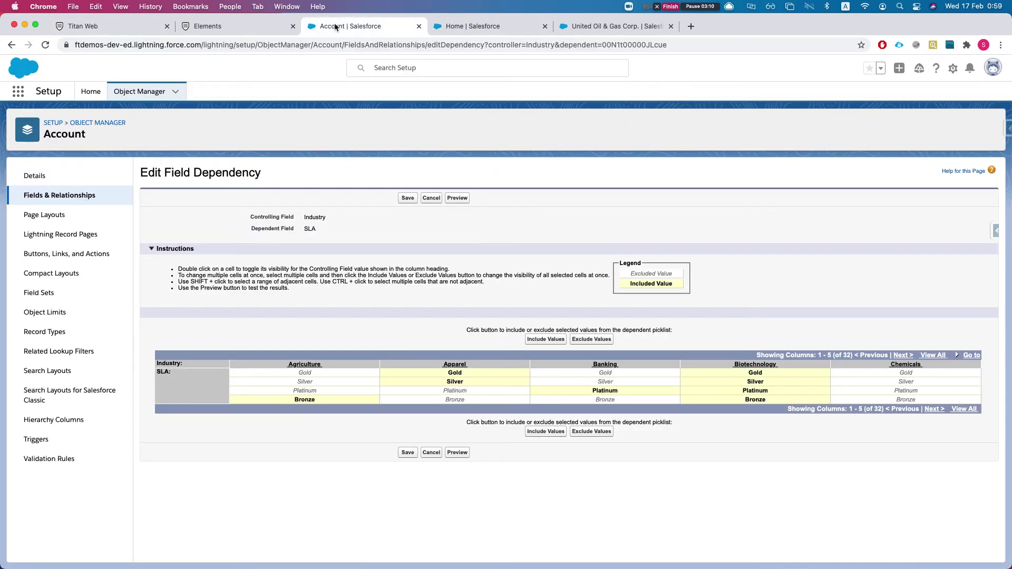
pyautogui.click(439, 199)
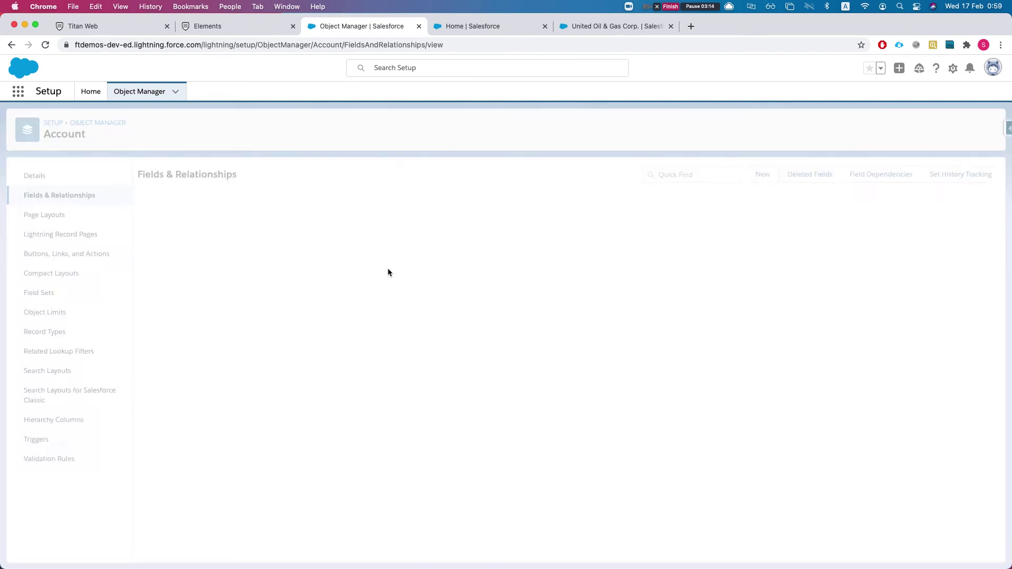
pyautogui.click(683, 179)
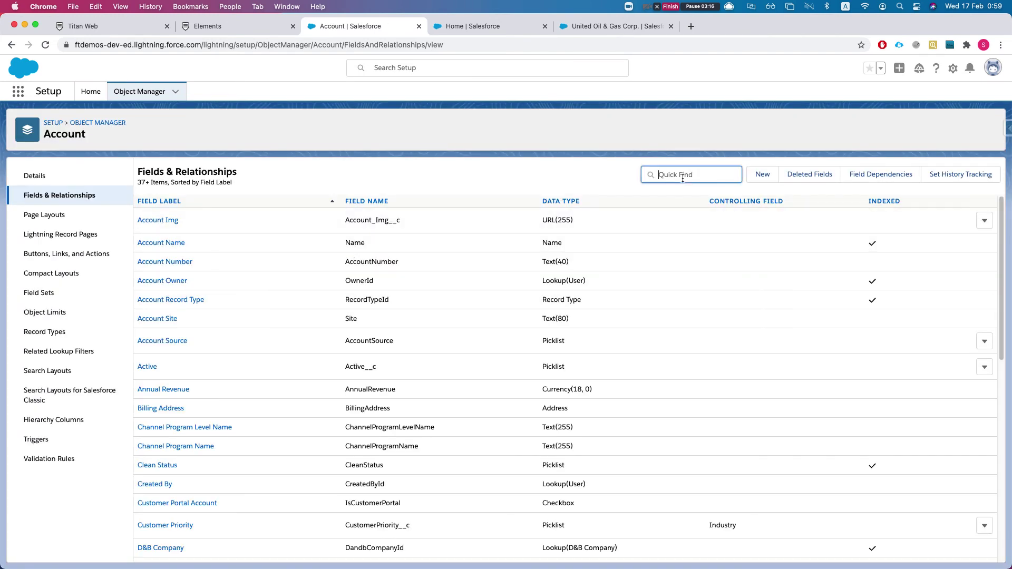
pyautogui.write('indu')
pyautogui.click(152, 222)
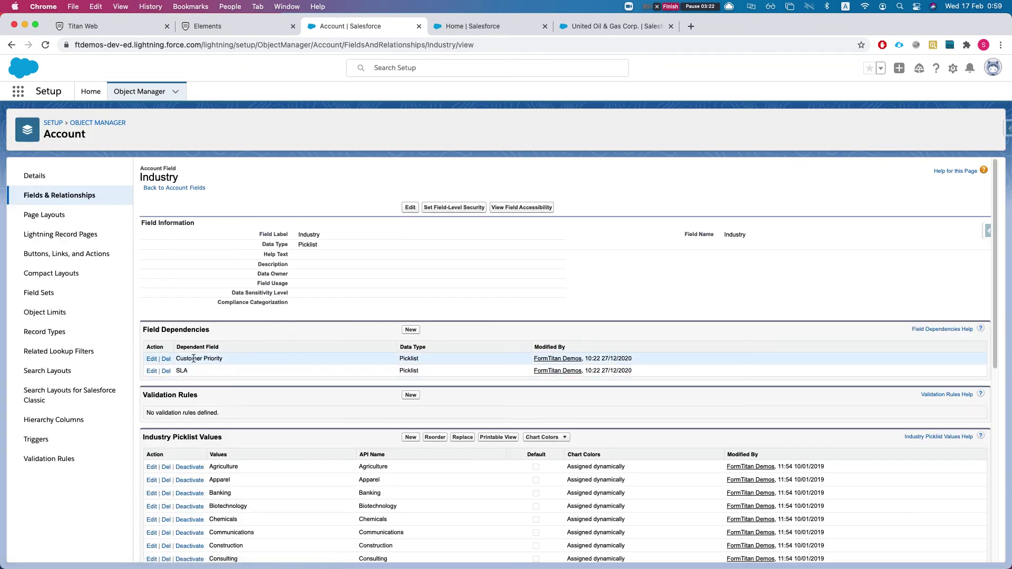
pyautogui.click(152, 359)
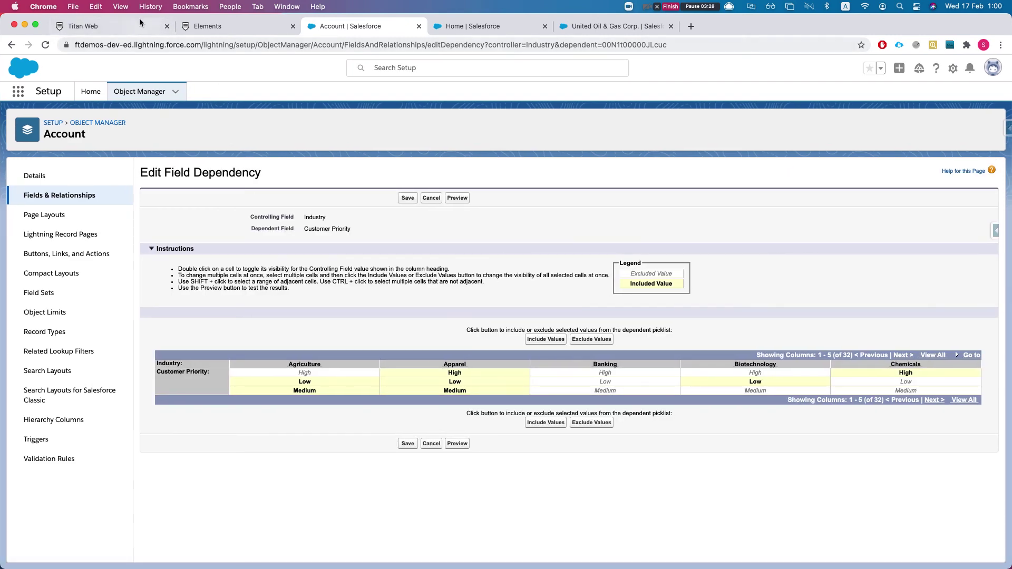
# In the Titan Web editor, duplicate the SLA dropdown and place the copy below the original
pyautogui.click(105, 26)
pyautogui.click(421, 391)
pyautogui.click(447, 339)
pyautogui.press('super+c')
pyautogui.press('super+v')
pyautogui.moveTo(469, 400); pyautogui.dragTo(474, 405)
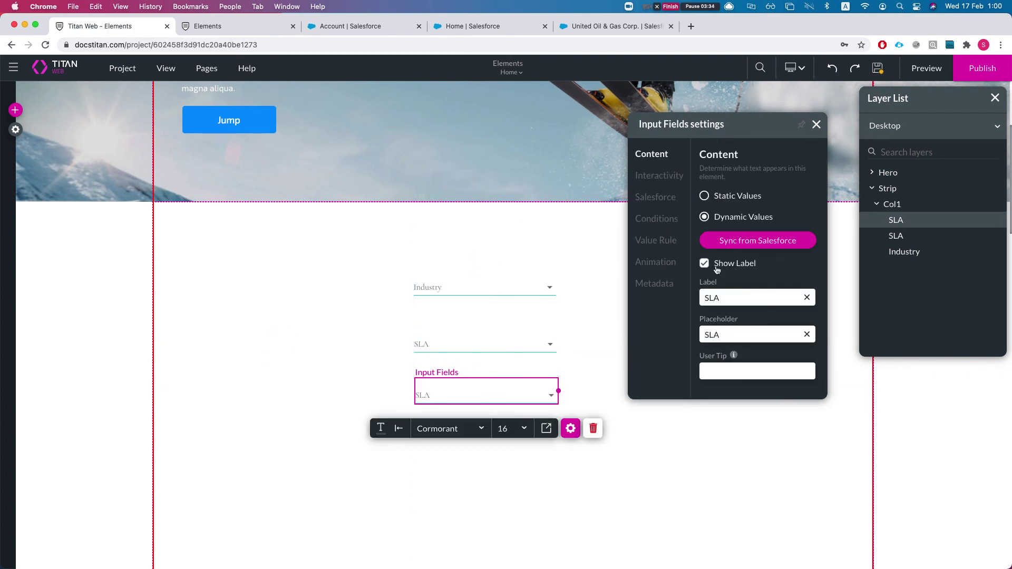
# Sync the copied dropdown with the Account's Customer Priority field from Salesforce and apply it
pyautogui.click(735, 243)
pyautogui.click(331, 337)
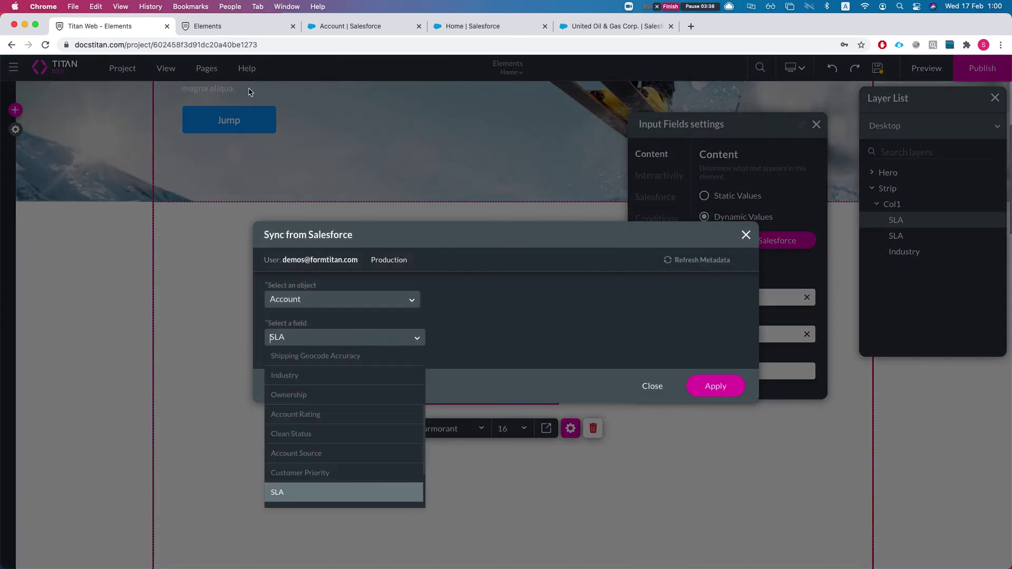
pyautogui.click(352, 26)
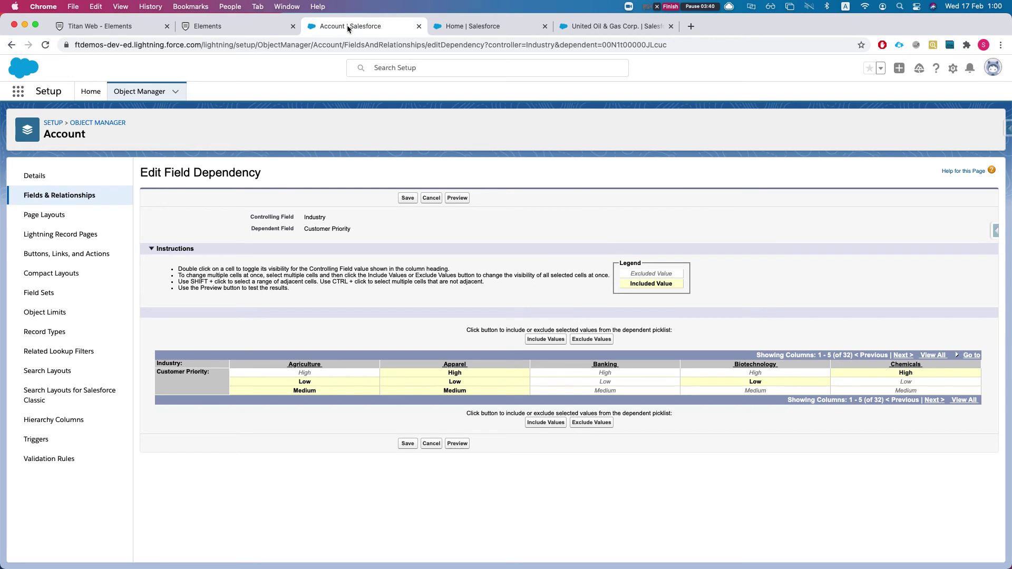
pyautogui.click(143, 26)
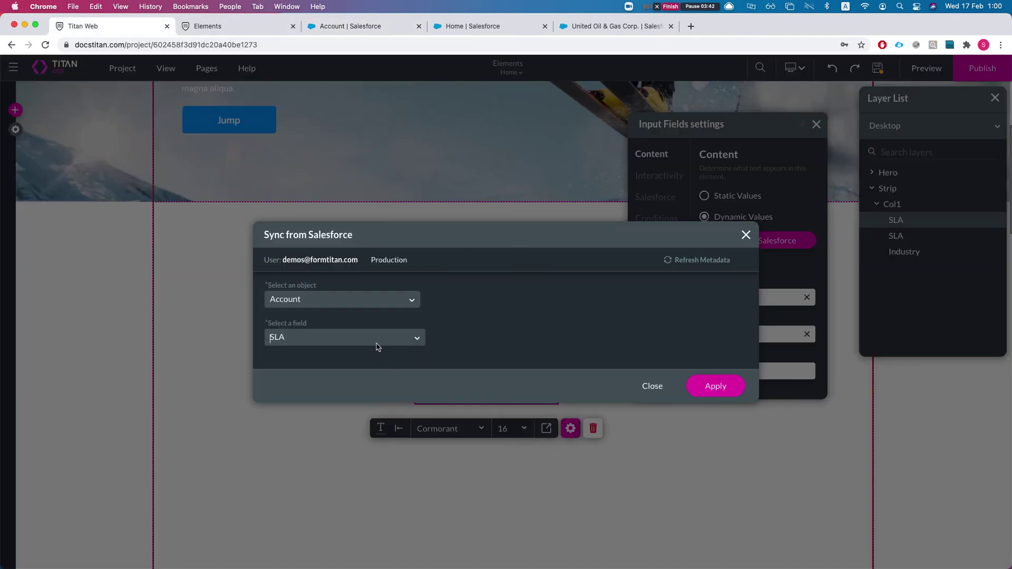
pyautogui.write('custo')
pyautogui.press('Return')
pyautogui.click(715, 386)
# Move the copied dropdown off the original so it sits directly below the SLA dropdown
pyautogui.click(721, 297)
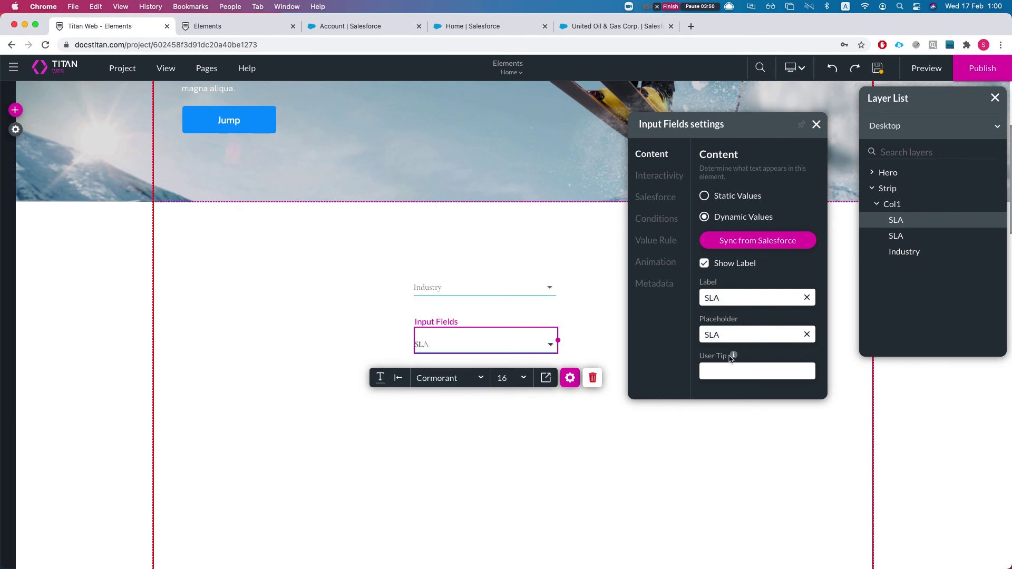
pyautogui.click(627, 329)
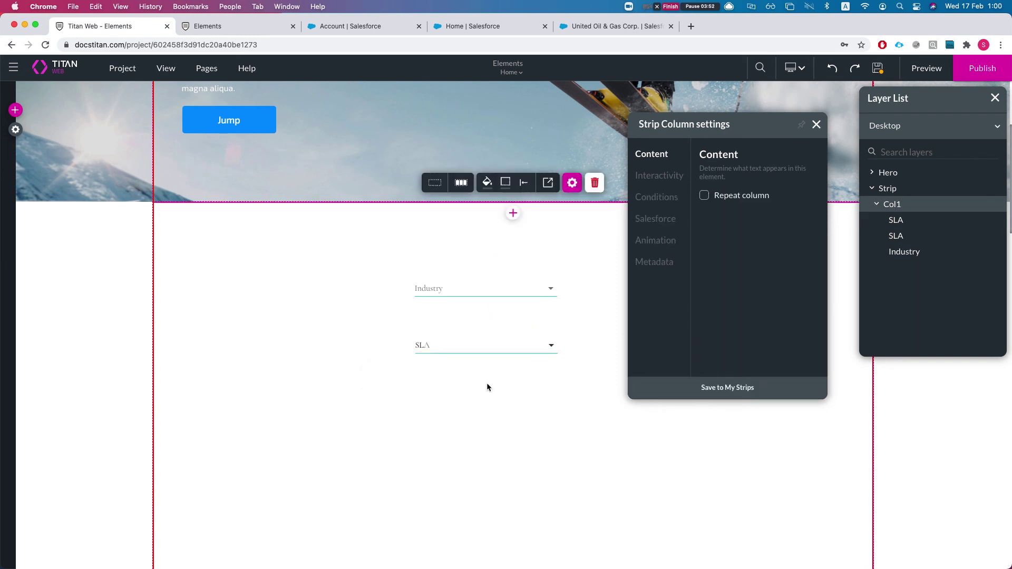
pyautogui.moveTo(469, 343); pyautogui.dragTo(467, 391)
# Set the copied dropdown's label, placeholder and layer name to CP
pyautogui.doubleClick(732, 299)
pyautogui.write('Cp')
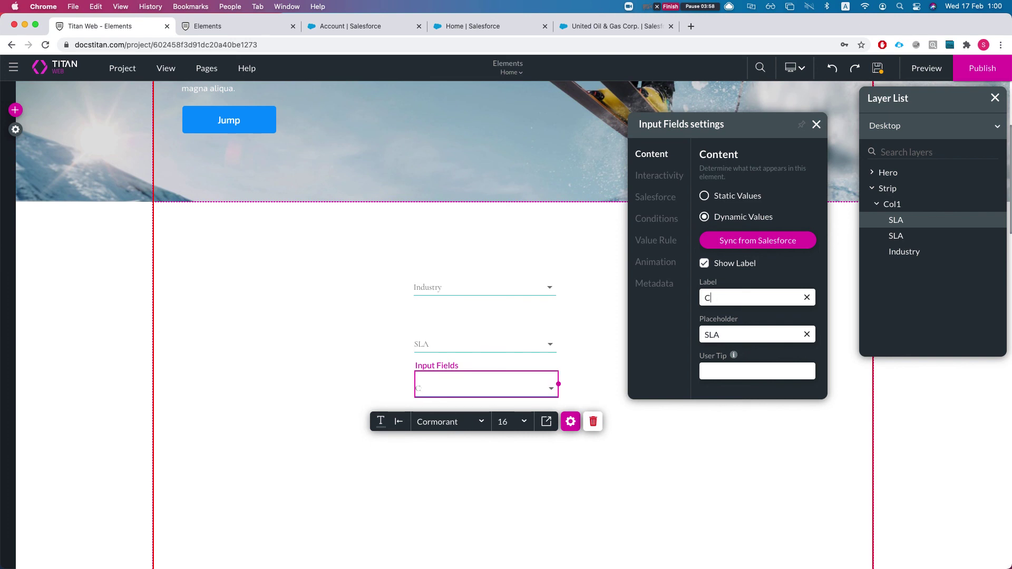
pyautogui.press('super+a')
pyautogui.press('super+c')
pyautogui.press('Tab')
pyautogui.press('super+v')
pyautogui.click(653, 284)
pyautogui.doubleClick(718, 248)
pyautogui.press('super+v')
# Keep Industry as the CP dropdown's parent and move the dropdown slightly lower beneath SLA
pyautogui.click(657, 198)
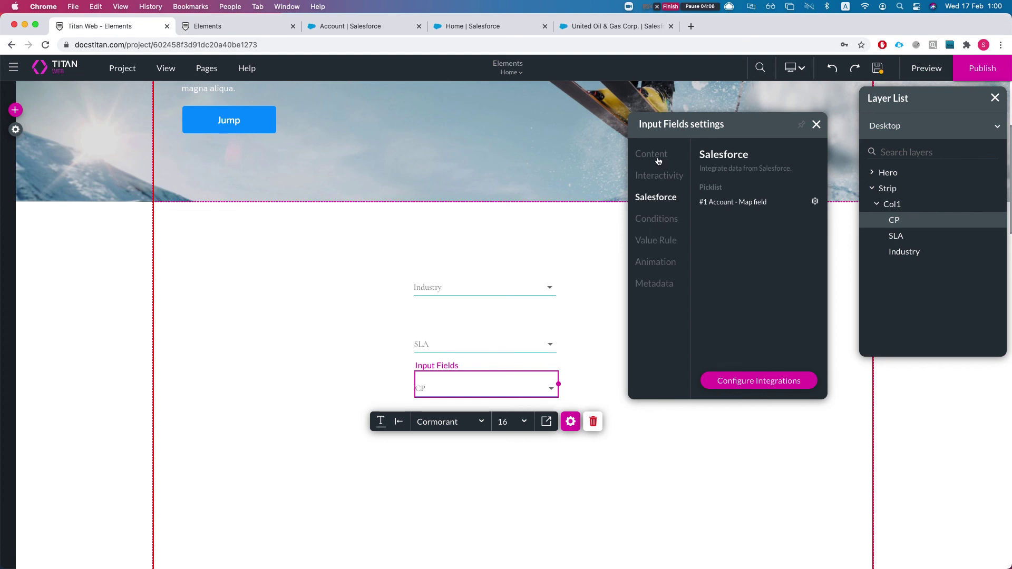
pyautogui.click(658, 176)
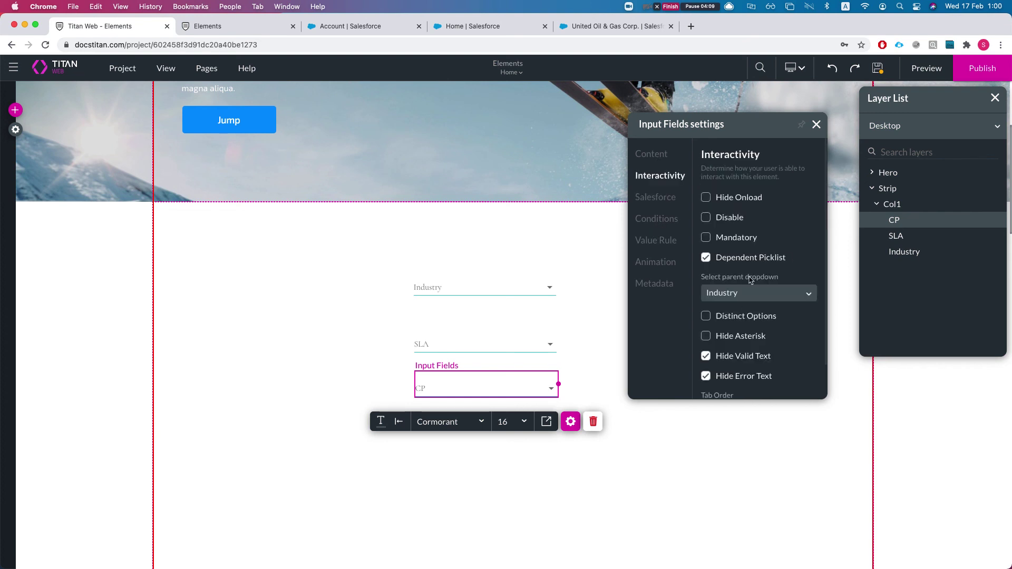
pyautogui.click(725, 293)
pyautogui.moveTo(471, 395); pyautogui.dragTo(470, 408)
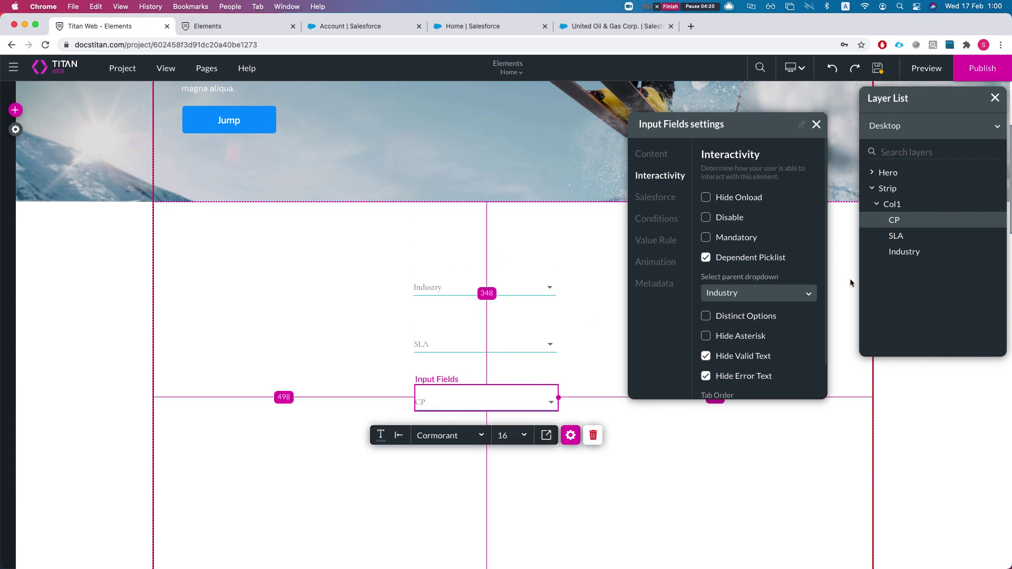
# Reapply the Account's Customer Priority field as the CP dropdown's Salesforce sync and save the project
pyautogui.click(652, 156)
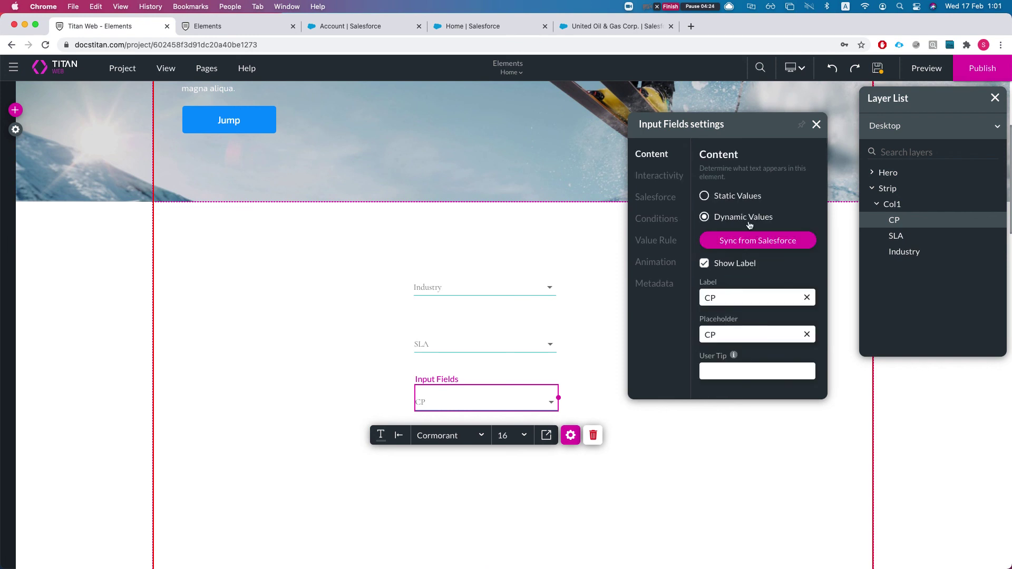
pyautogui.click(729, 248)
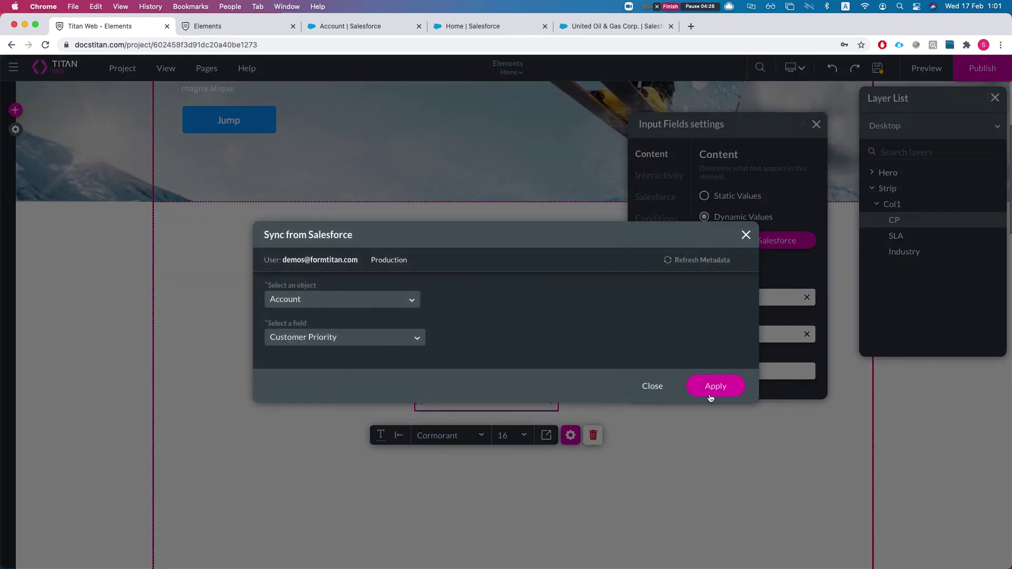
pyautogui.click(691, 390)
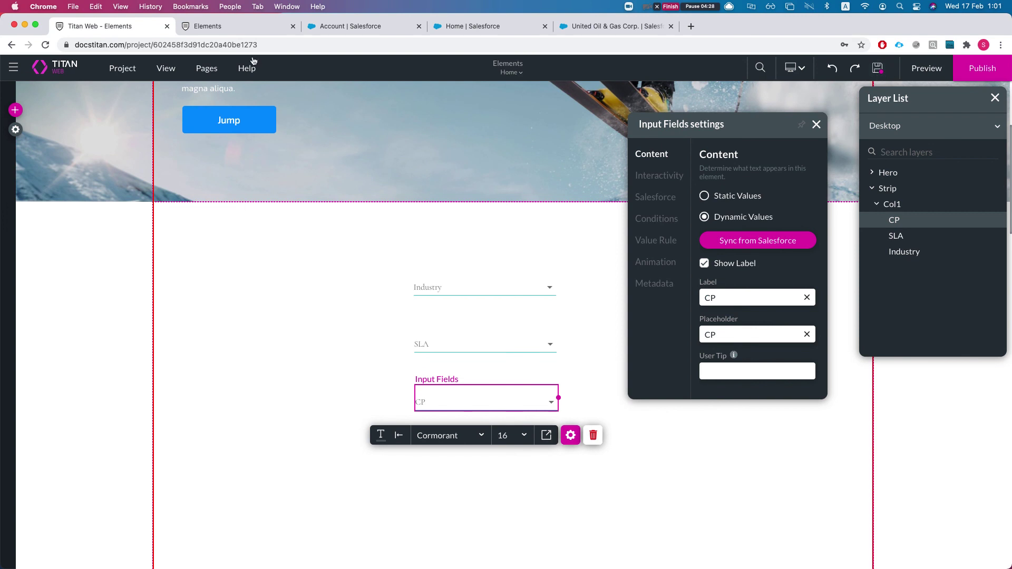
# Reload the preview, set Industry to Agriculture and compare the CP options with the Customer Priority dependency in Salesforce
pyautogui.click(218, 28)
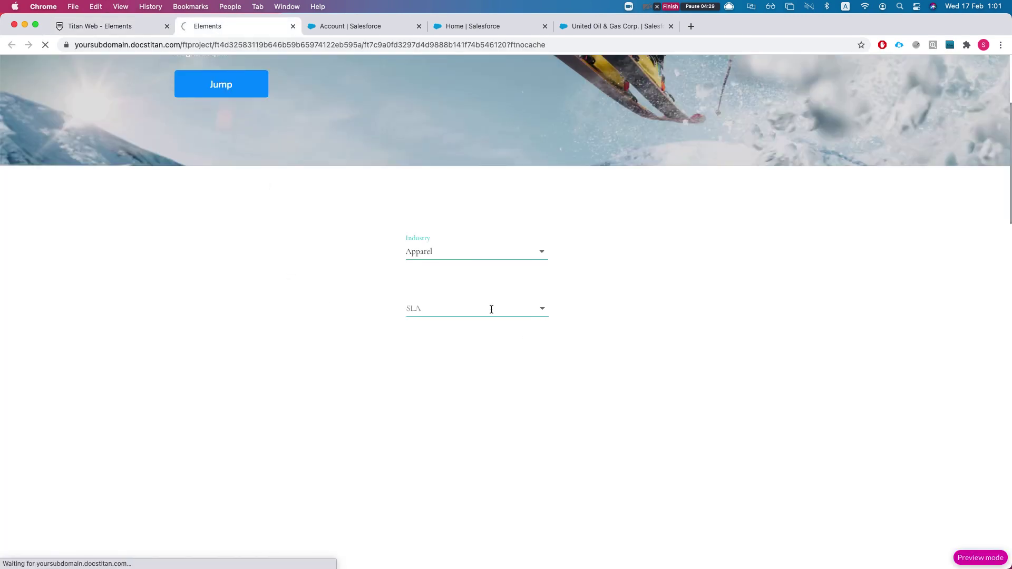
pyautogui.scroll(-5, 517, 376)
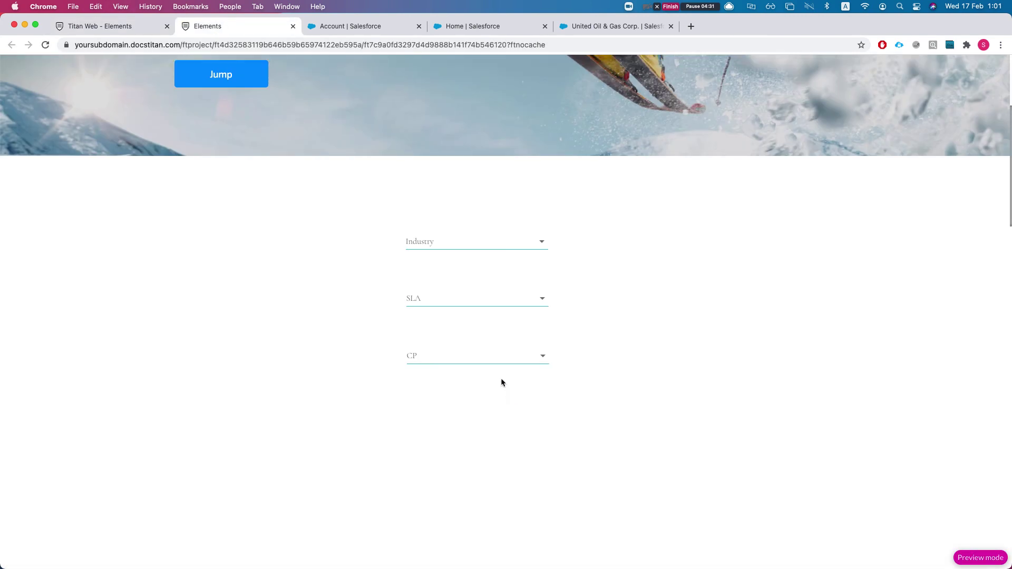
pyautogui.click(429, 244)
pyautogui.click(441, 266)
pyautogui.click(451, 354)
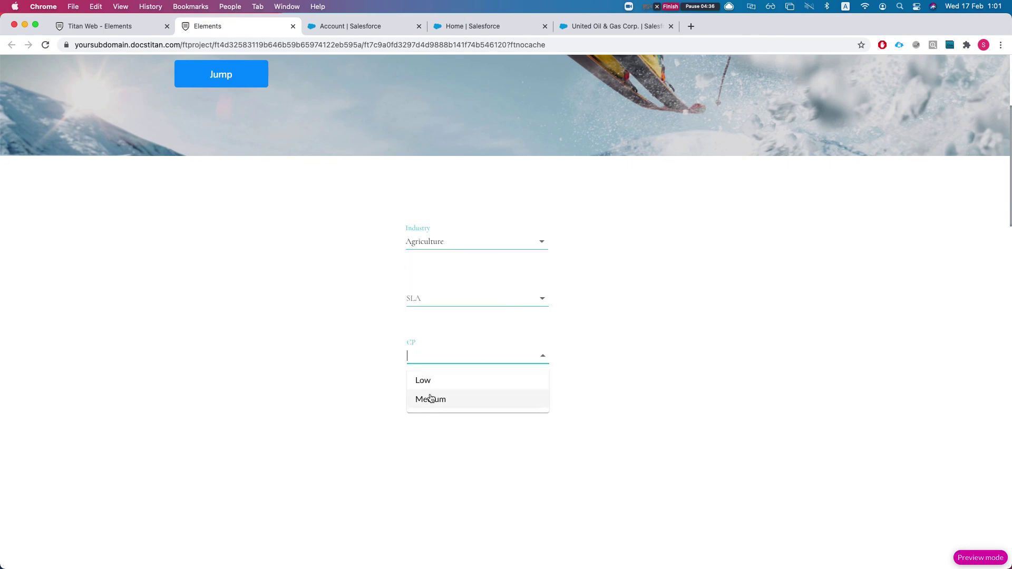
pyautogui.click(339, 26)
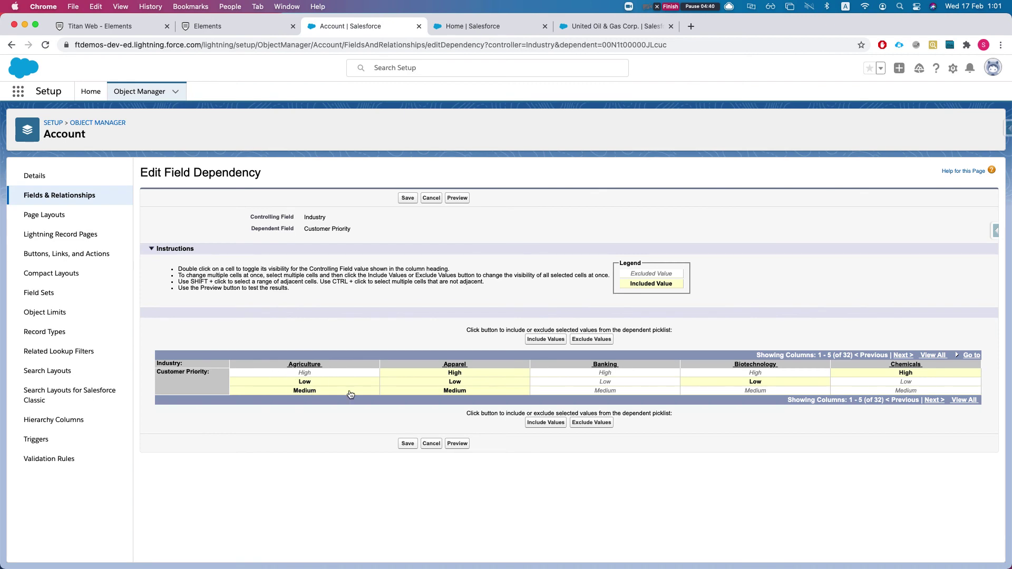
# In the preview, set Industry to Apparel and examine the options offered by the SLA and CP dropdowns without choosing any
pyautogui.click(135, 27)
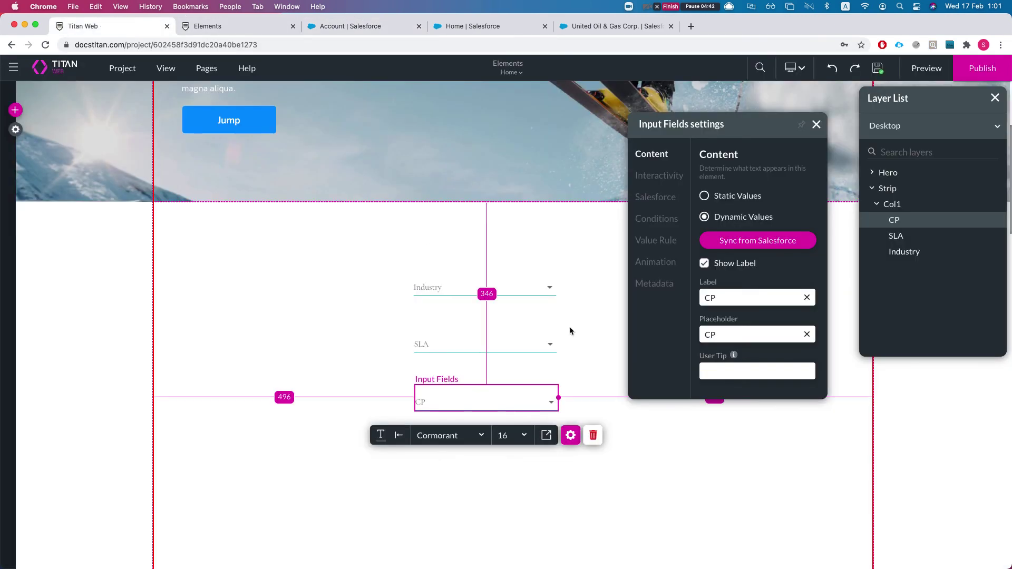
pyautogui.click(232, 27)
pyautogui.click(468, 237)
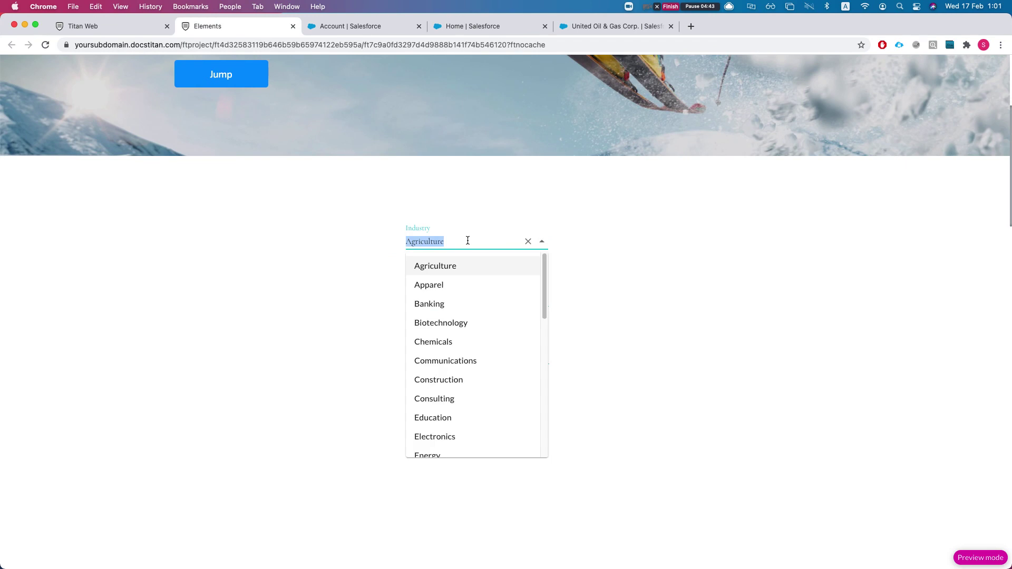
pyautogui.click(447, 285)
pyautogui.click(443, 296)
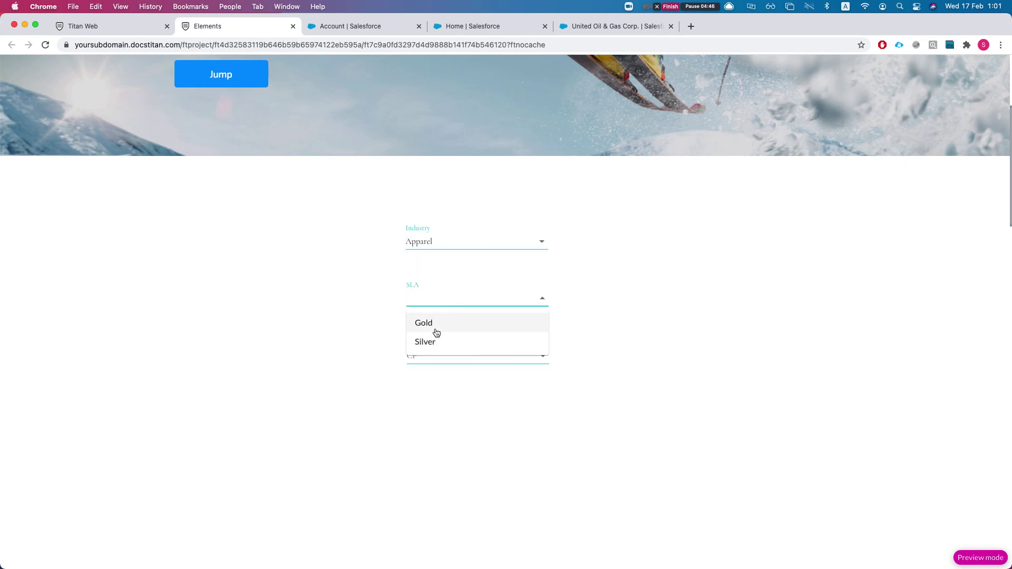
pyautogui.click(362, 314)
pyautogui.click(432, 351)
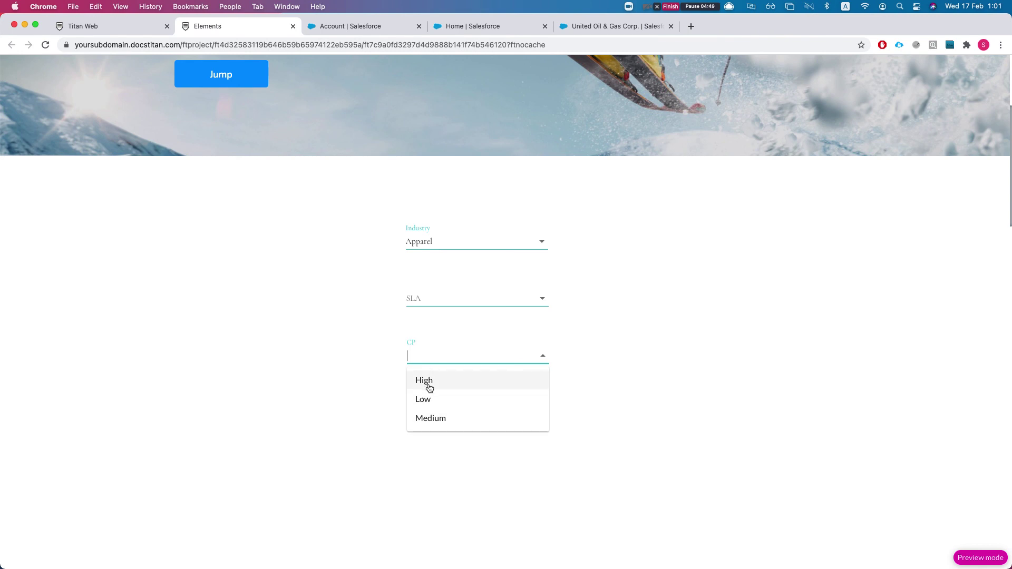
pyautogui.click(312, 313)
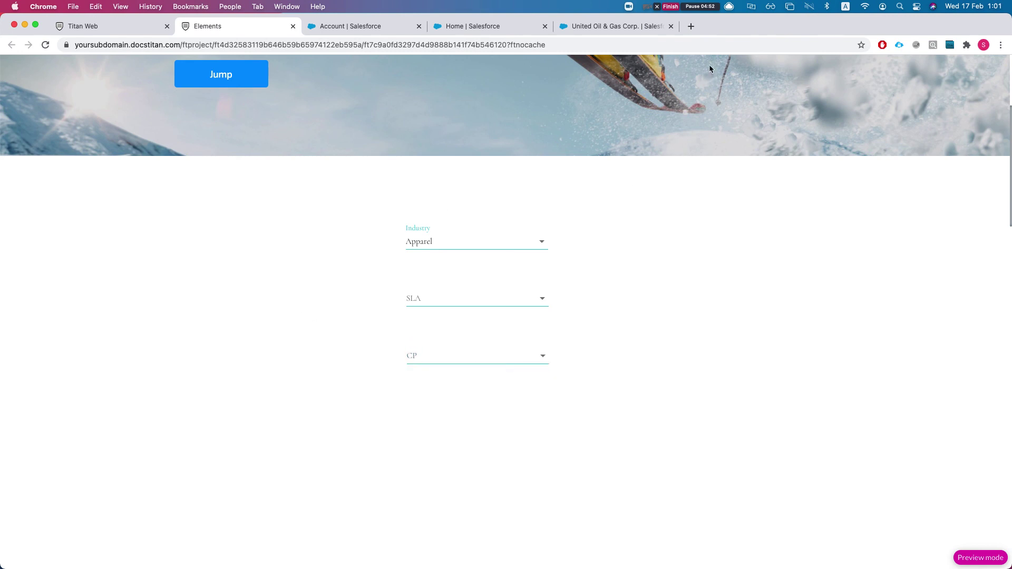